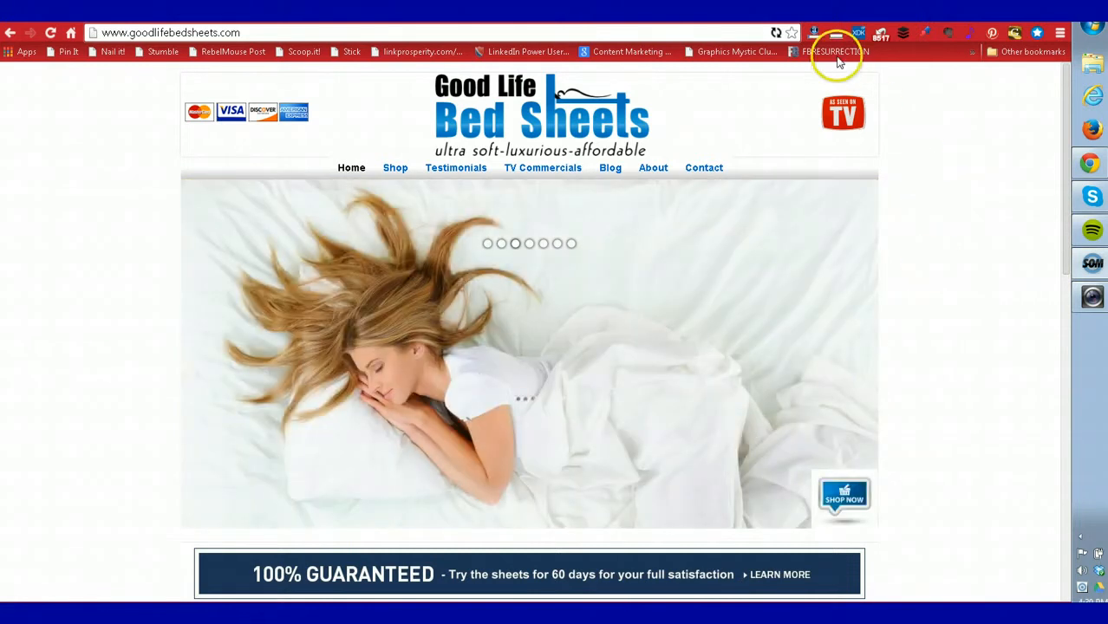
Step: Switch to the Bonnie Buys Houses Fast page on buying Colorado Springs houses and look it over from header to footer
mouse_move(815, 35)
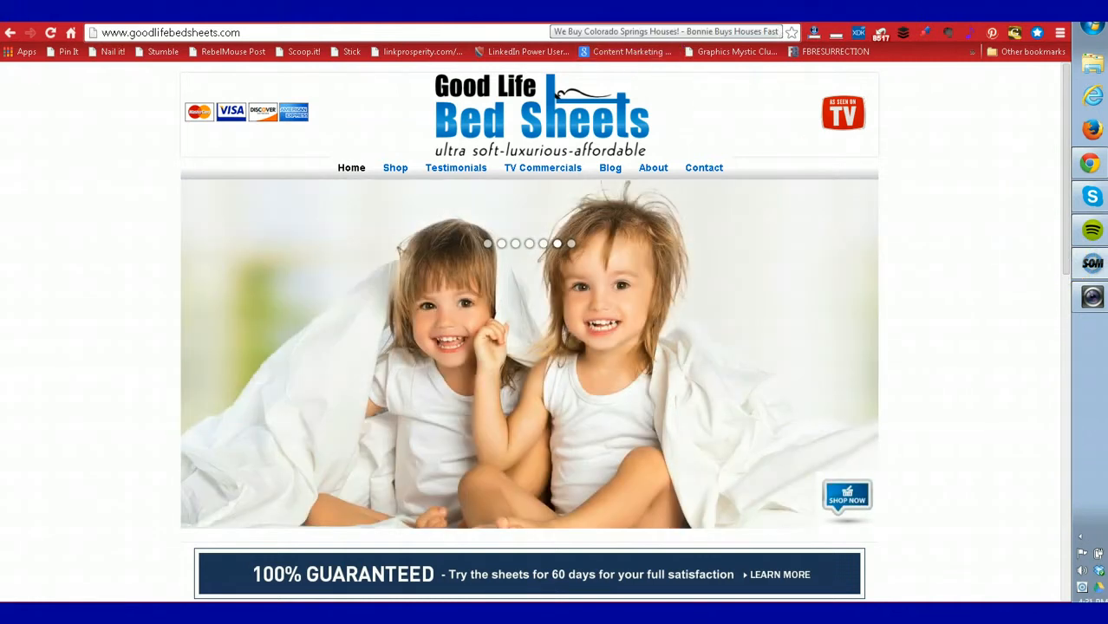
click(548, 12)
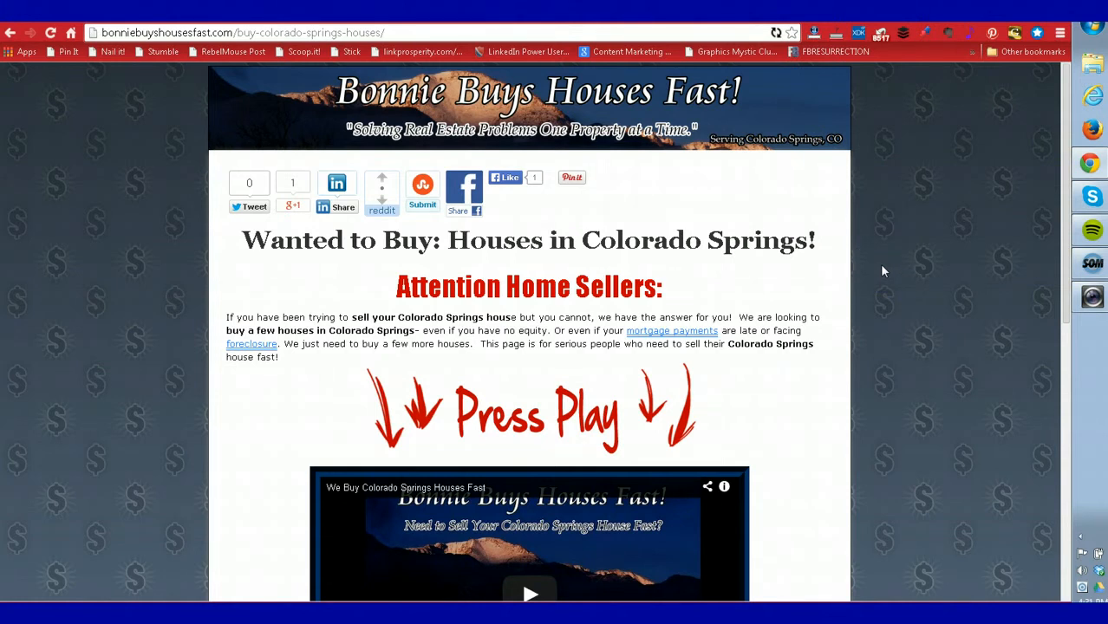
scroll(882, 271, down, 3)
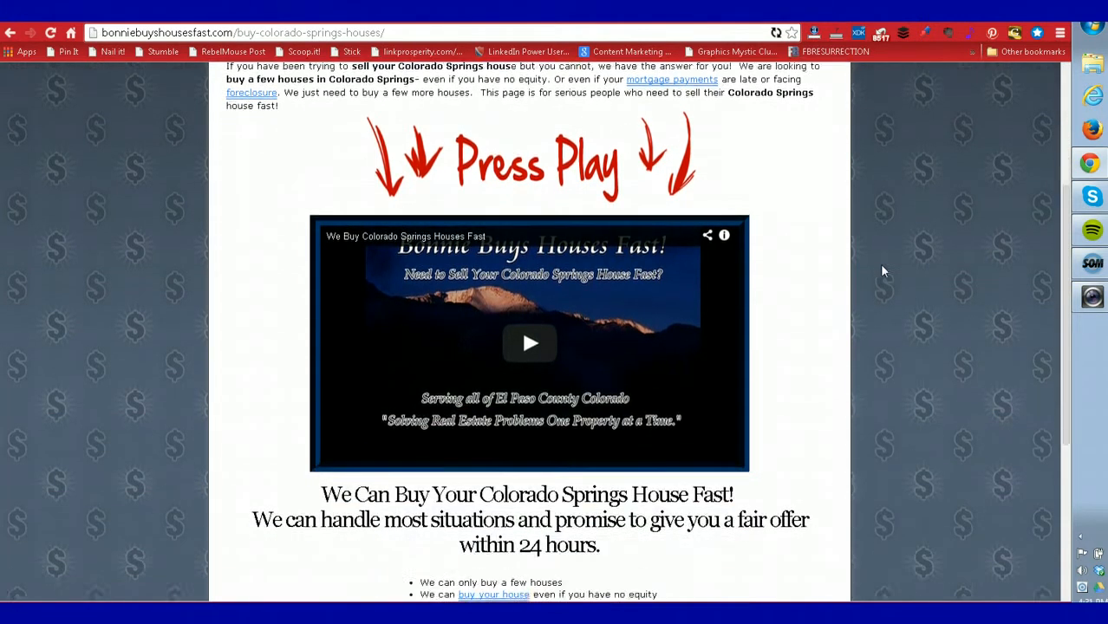
scroll(882, 272, down, 1)
scroll(882, 272, down, 2)
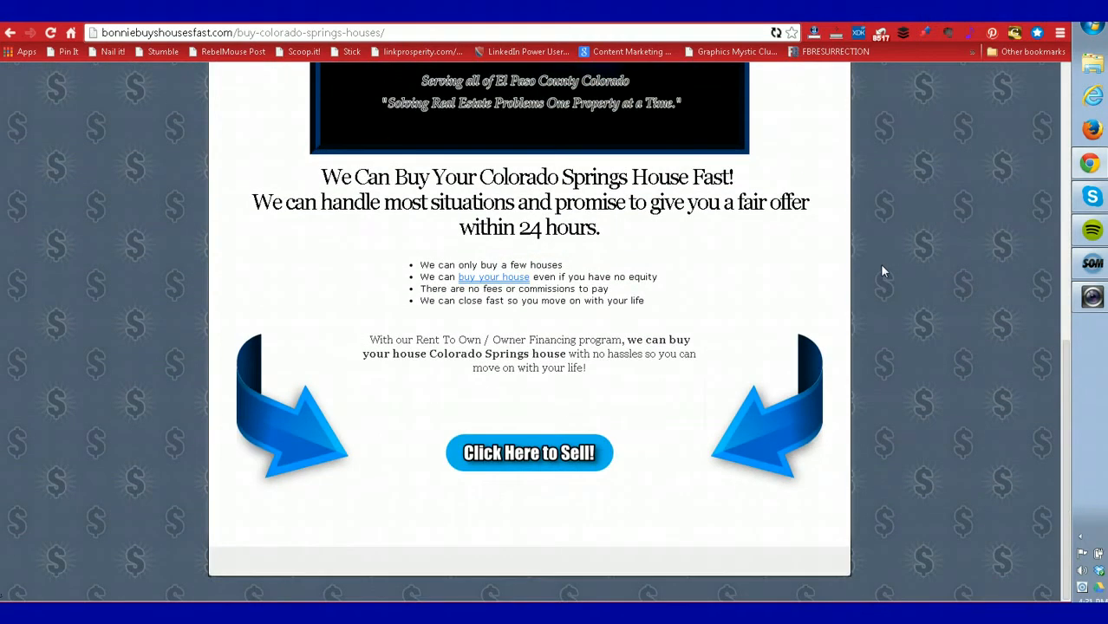
scroll(882, 271, up, 6)
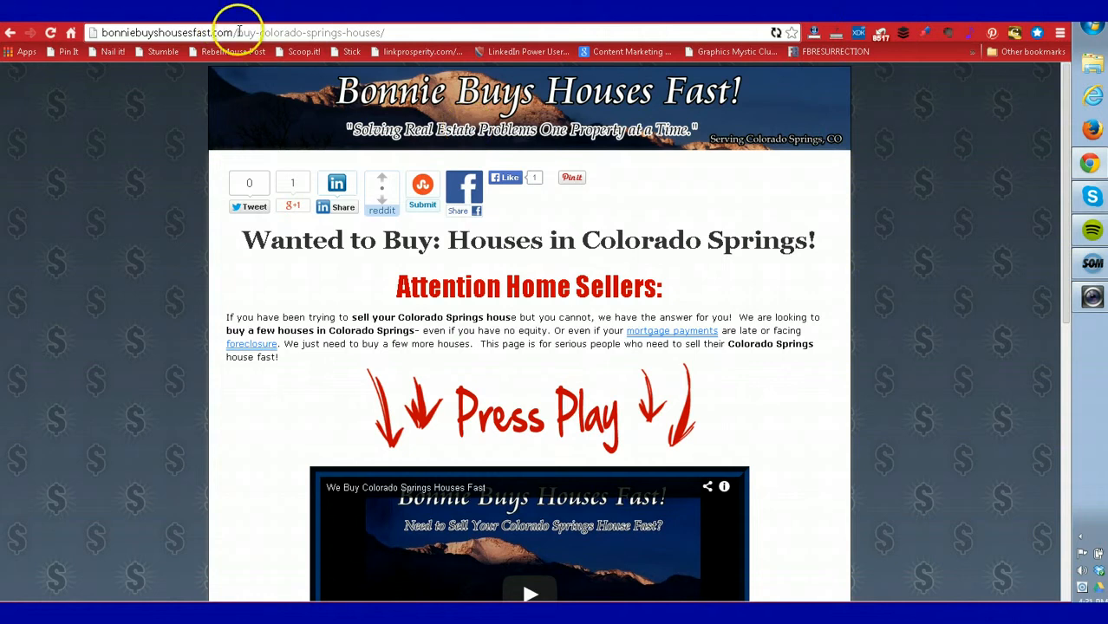
Step: Load the bonniebuyshousesfast.com home page by removing the page path from the address, and look through its layout
drag(237, 32, 421, 40)
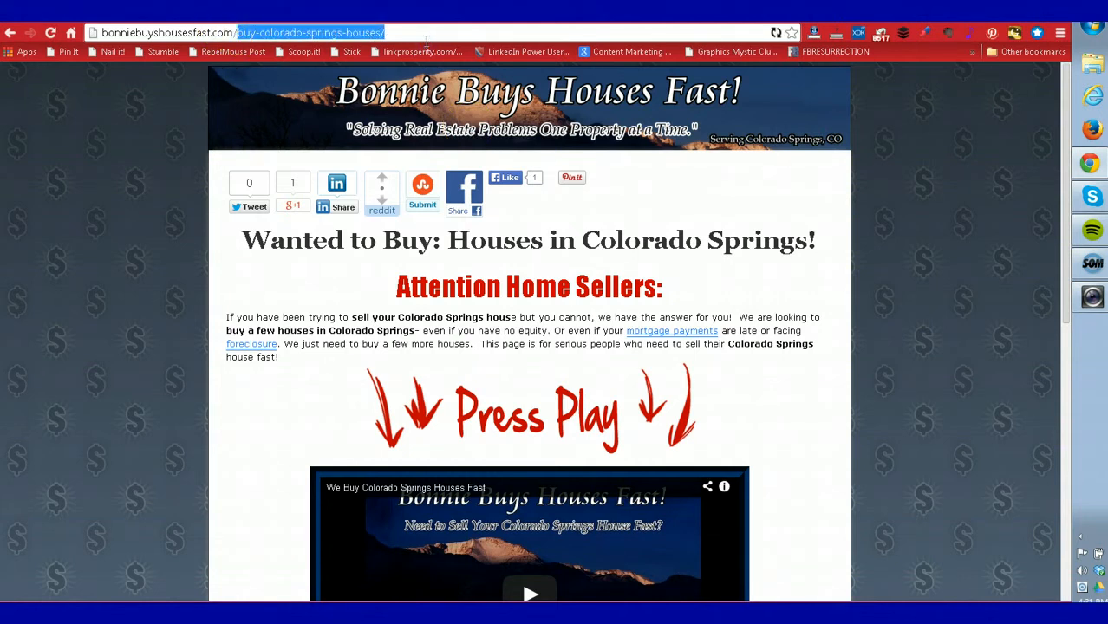
key(BackSpace)
key(Return)
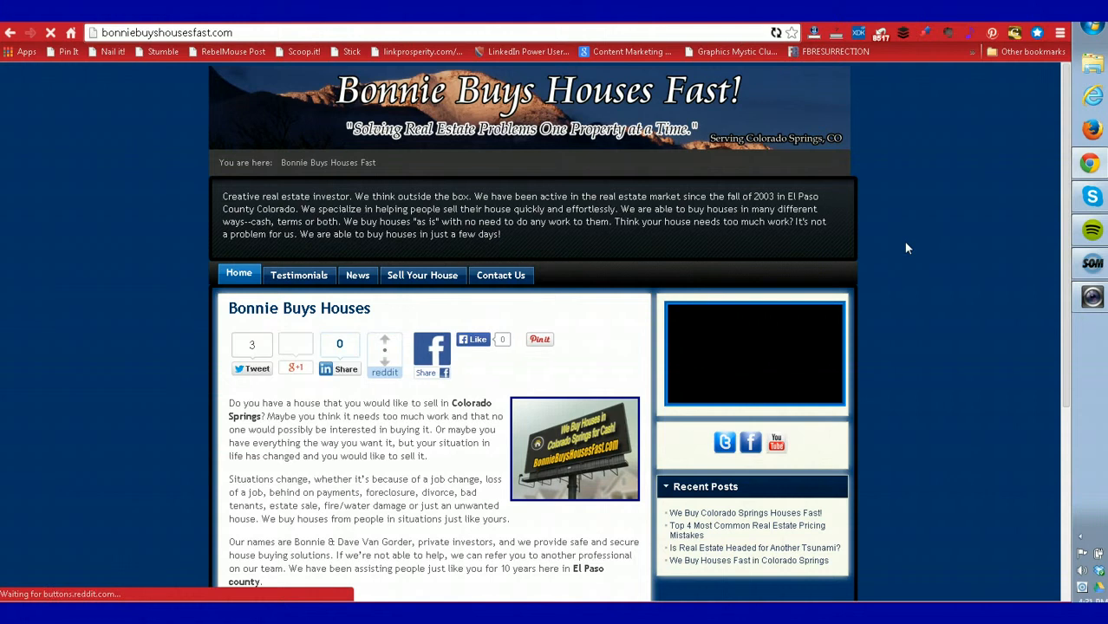
scroll(906, 249, down, 1)
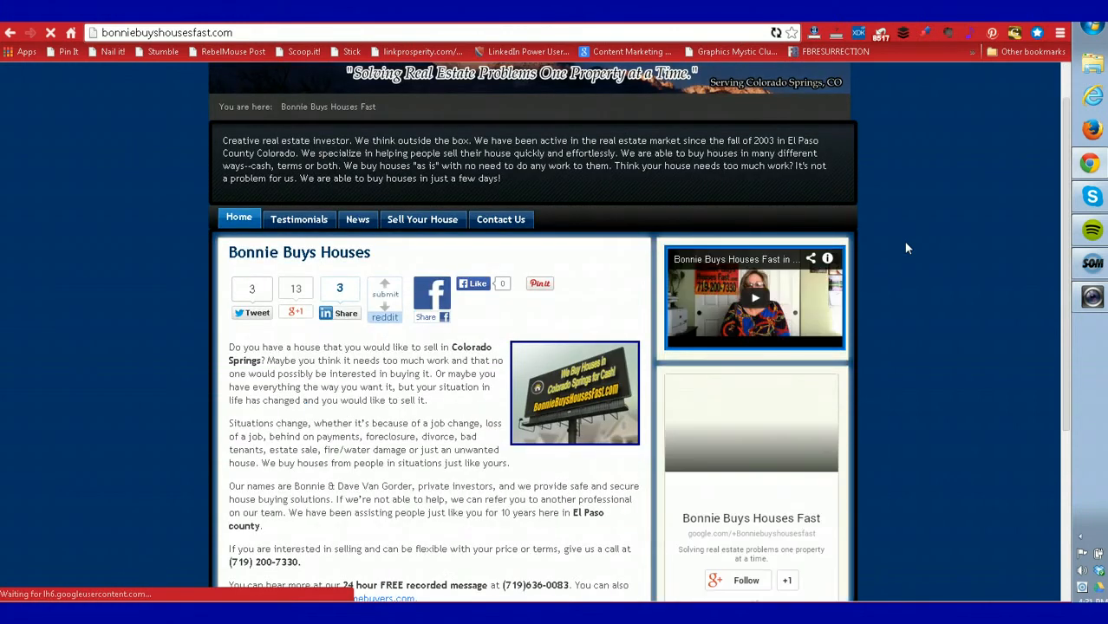
scroll(906, 248, down, 4)
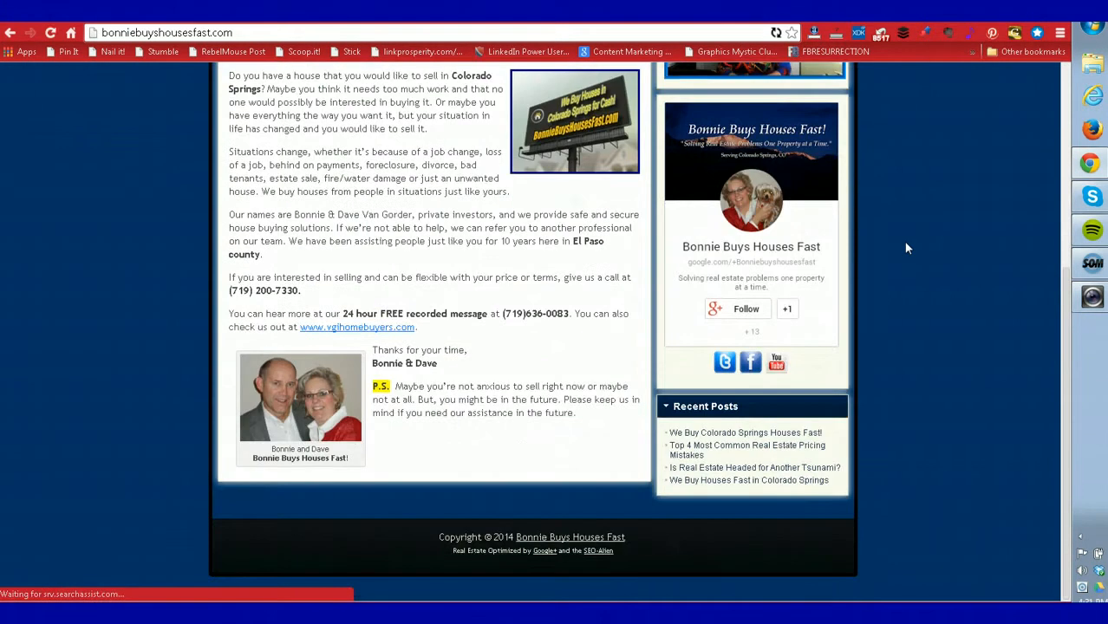
scroll(906, 249, up, 4)
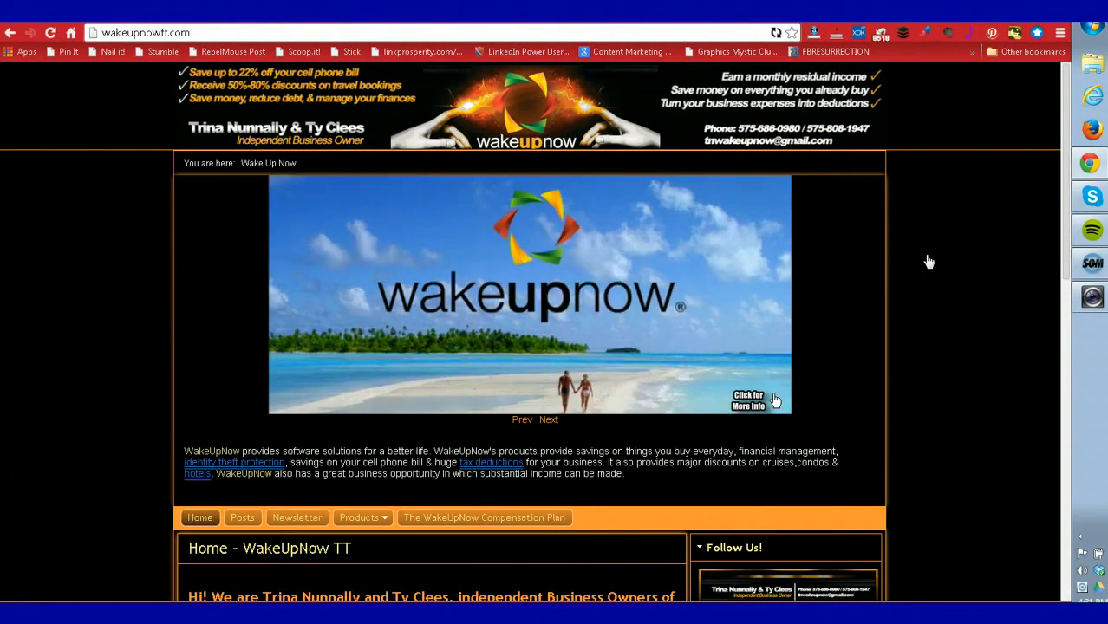
Step: Look over the wakeupnowtt.com home page, including its header, image slider, main text and sidebar
scroll(928, 261, down, 2)
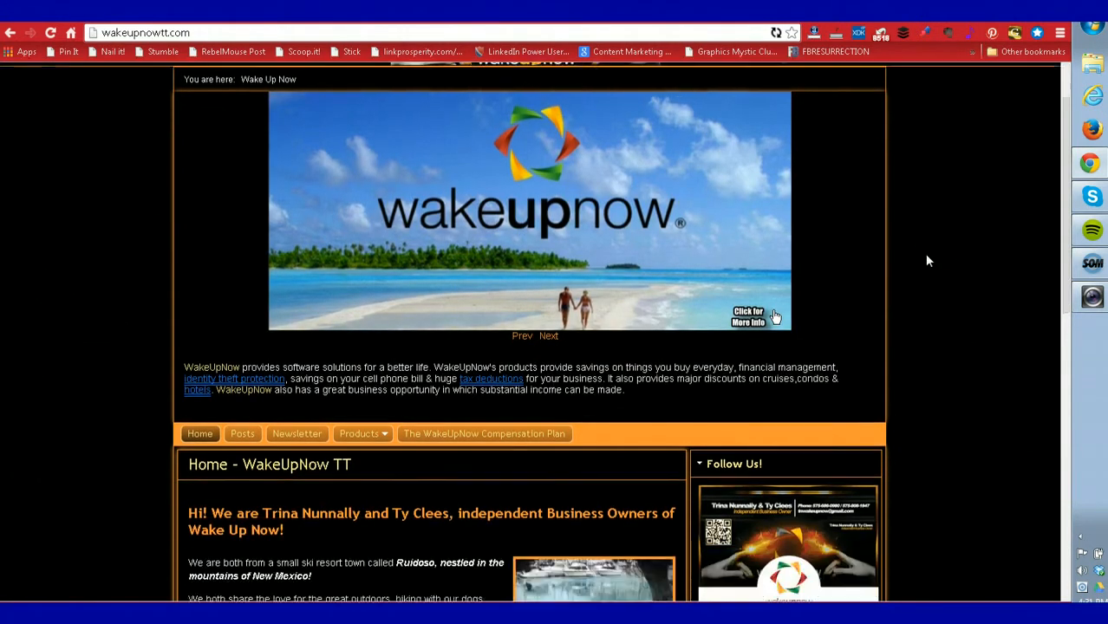
scroll(927, 261, up, 1)
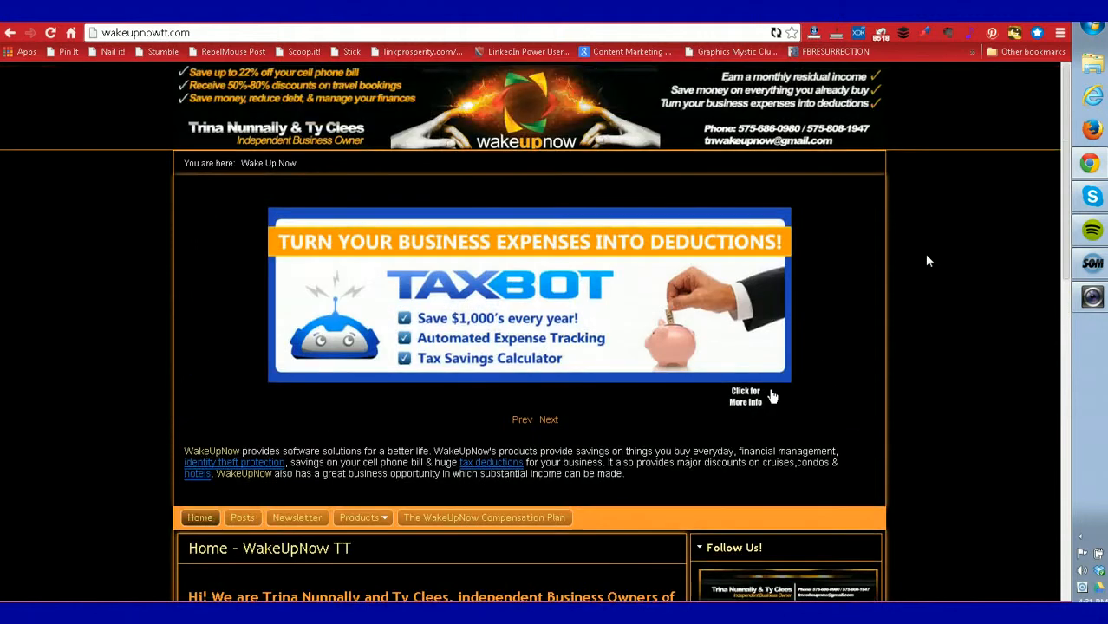
scroll(926, 260, down, 6)
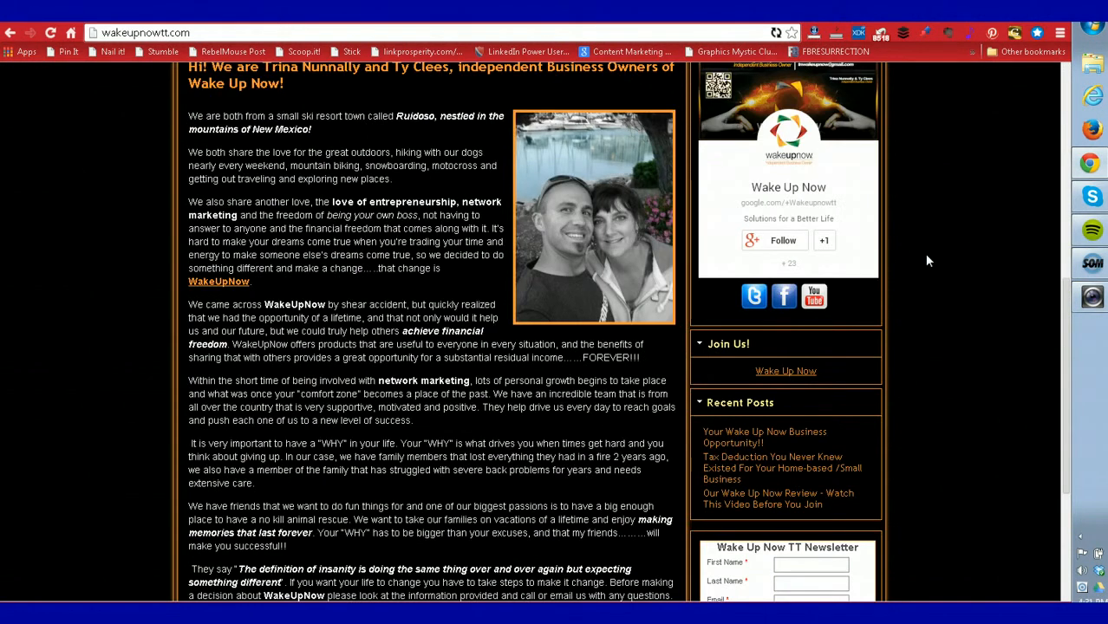
scroll(926, 261, up, 2)
scroll(926, 260, up, 5)
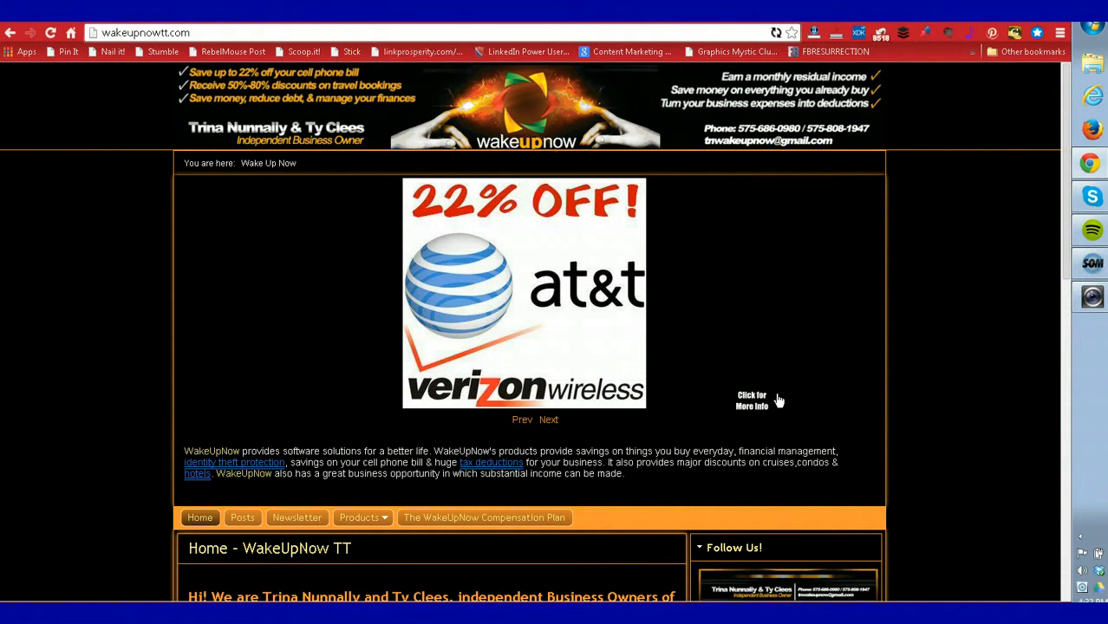
Step: Switch to the physicianfinanceconsulting.com site and examine its home page header and content layout
click(340, 12)
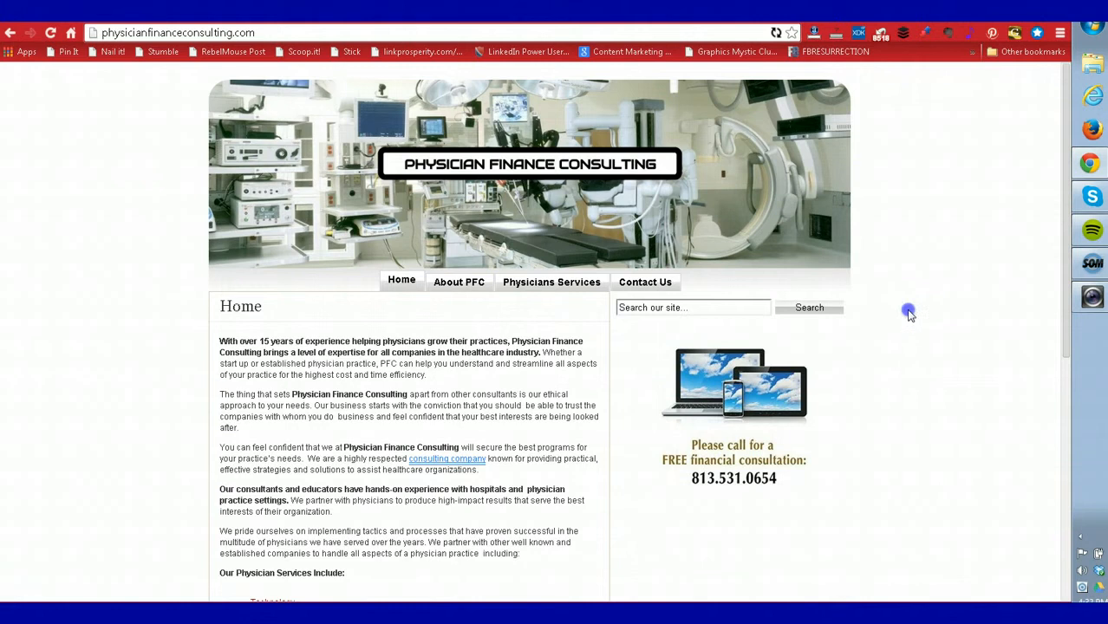
scroll(911, 315, down, 3)
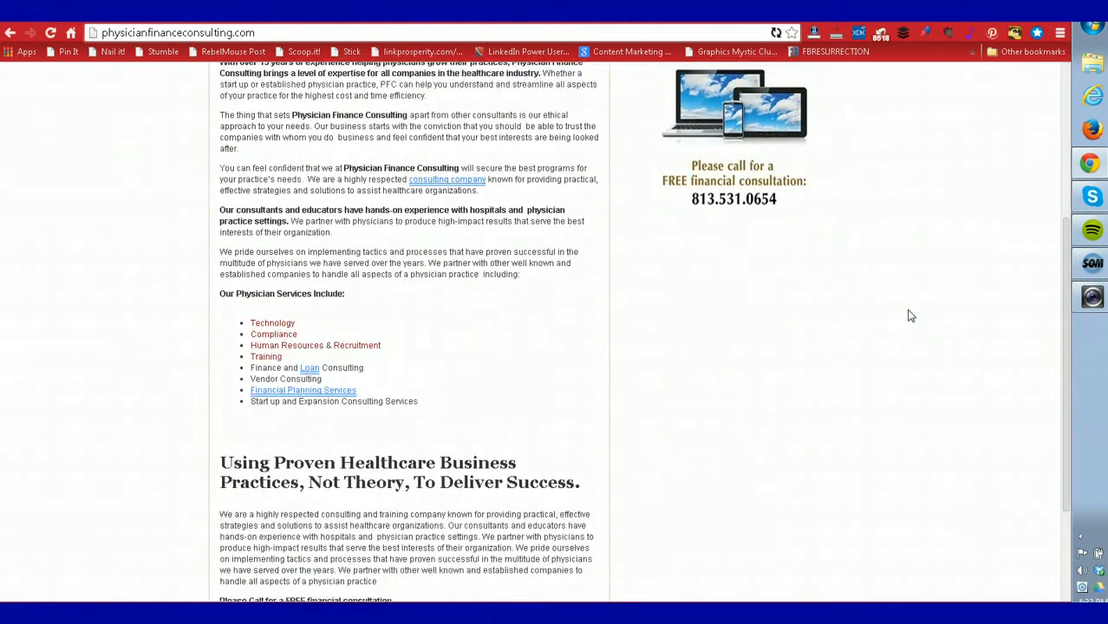
scroll(911, 316, up, 3)
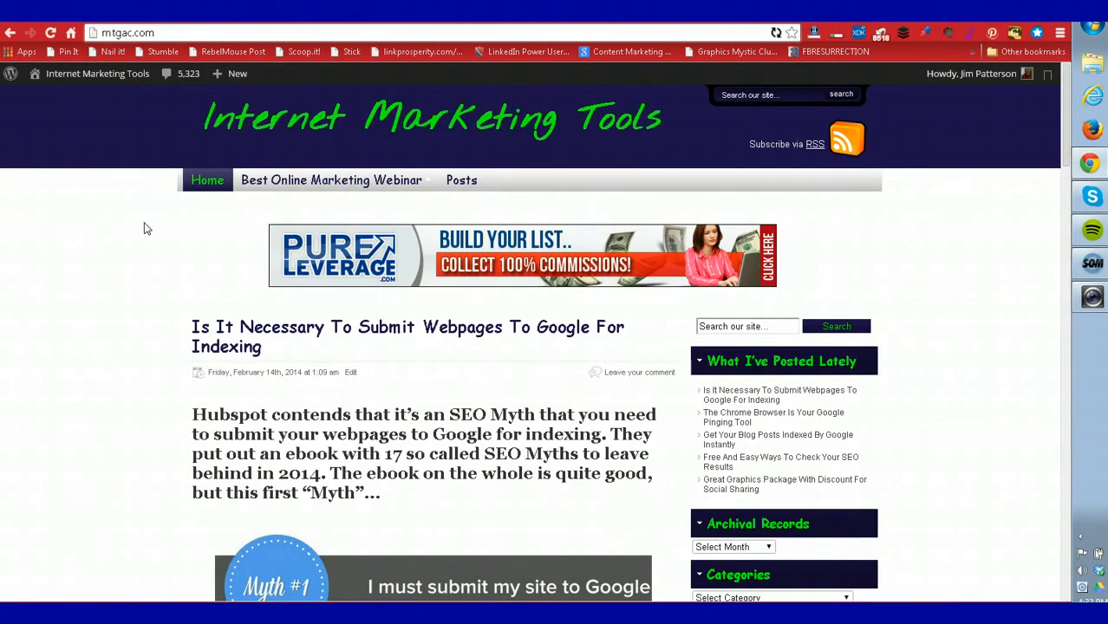
Step: Compare the headers of the open Physician Finance Consulting, WakeUpNow, Bonnie Buys Houses Fast and Good Life Bed Sheets sites, then return to mtgac.com
click(338, 13)
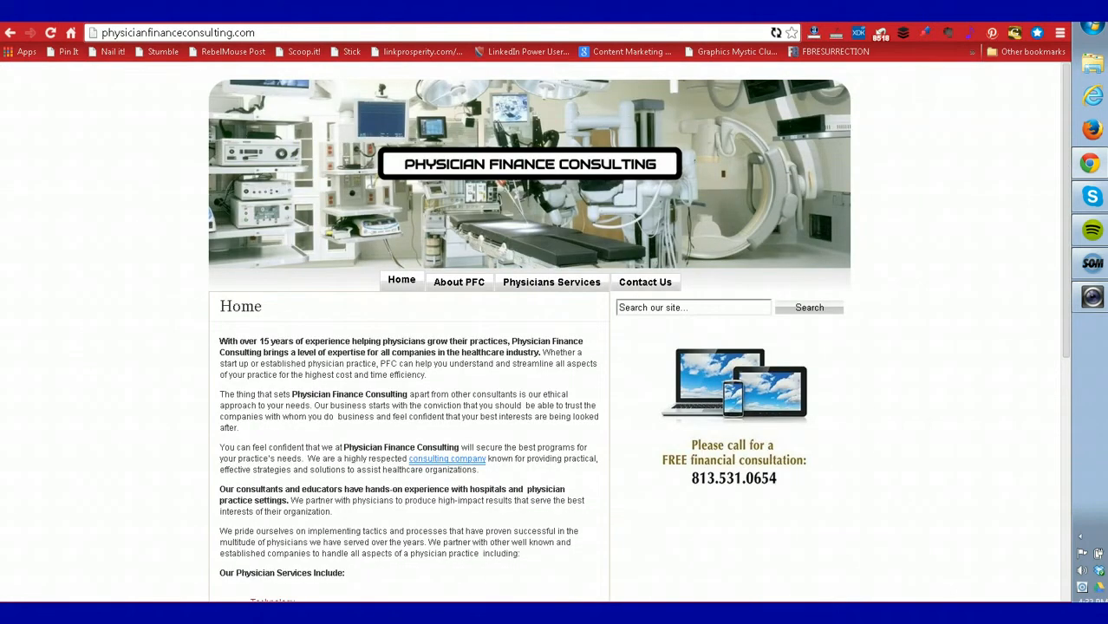
click(447, 13)
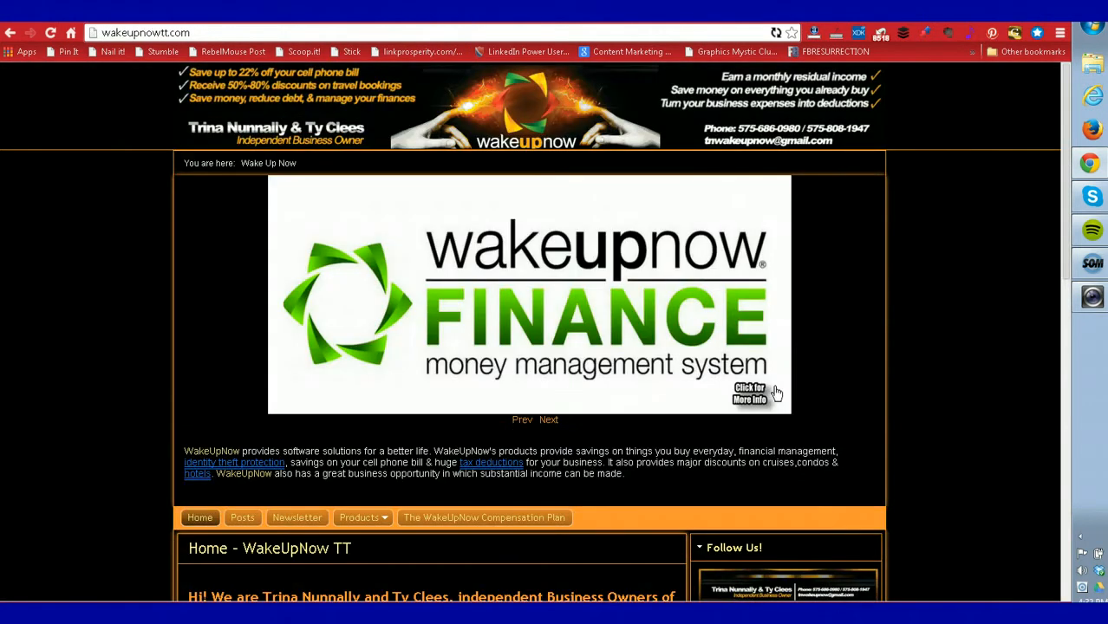
click(555, 13)
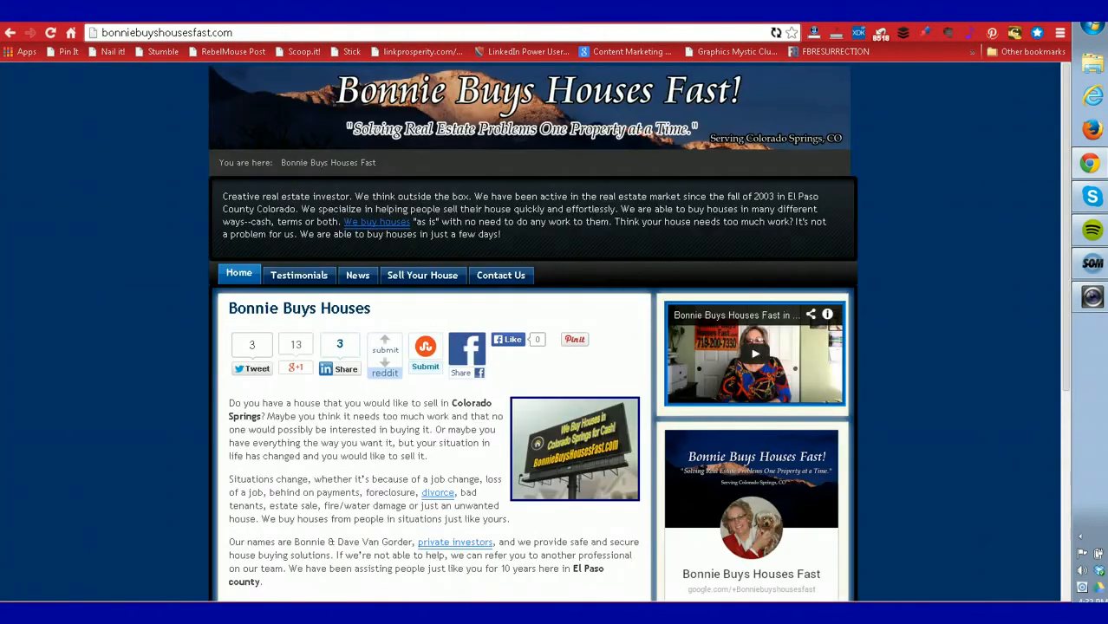
click(664, 13)
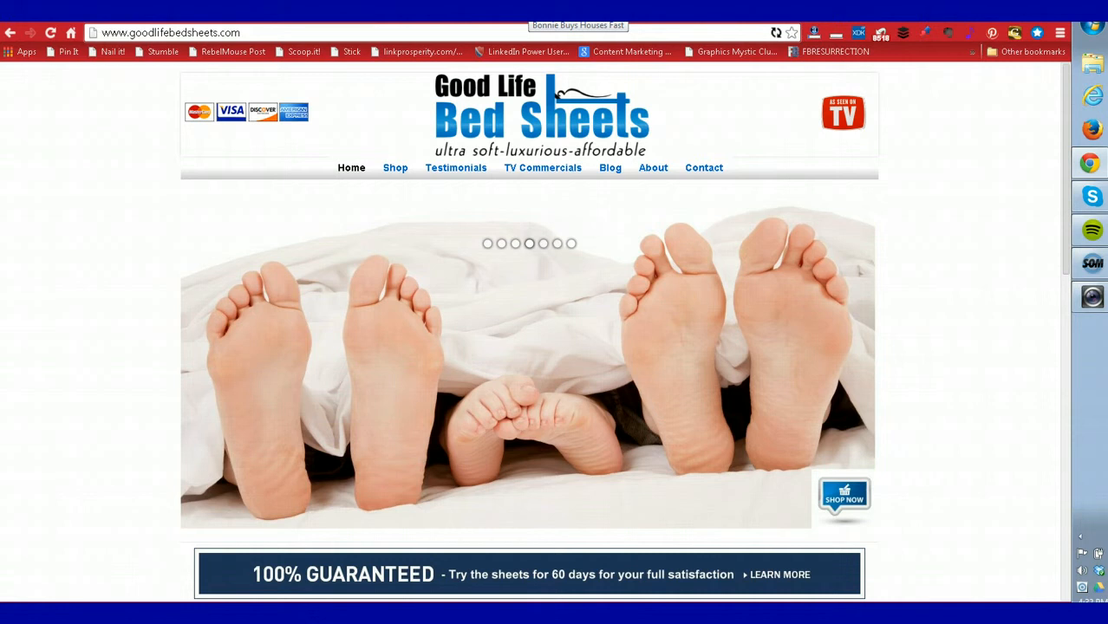
click(530, 12)
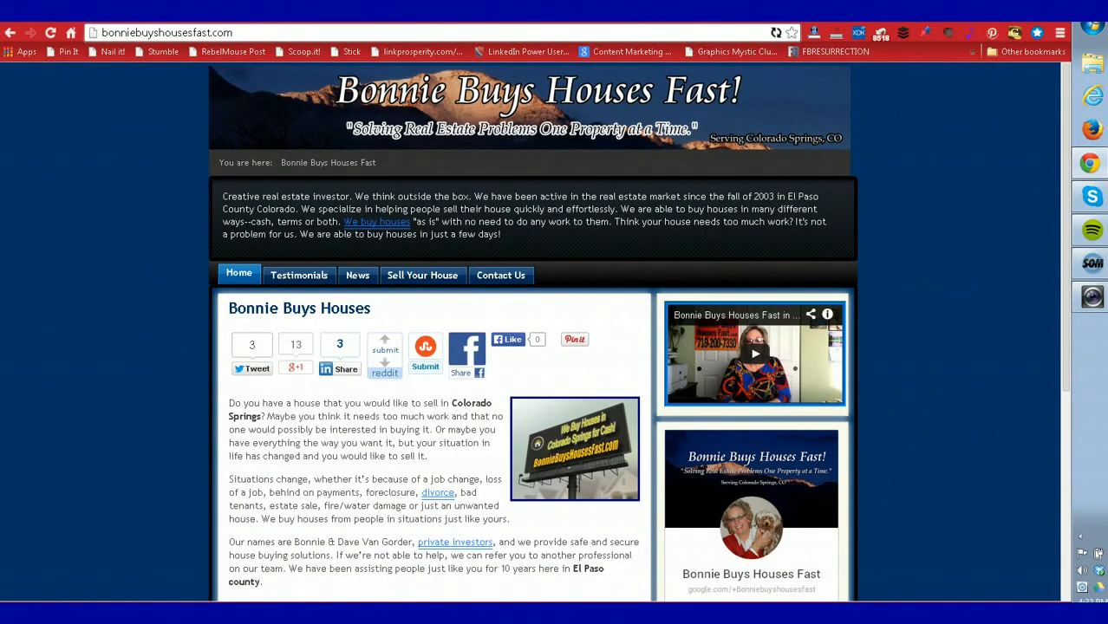
click(646, 12)
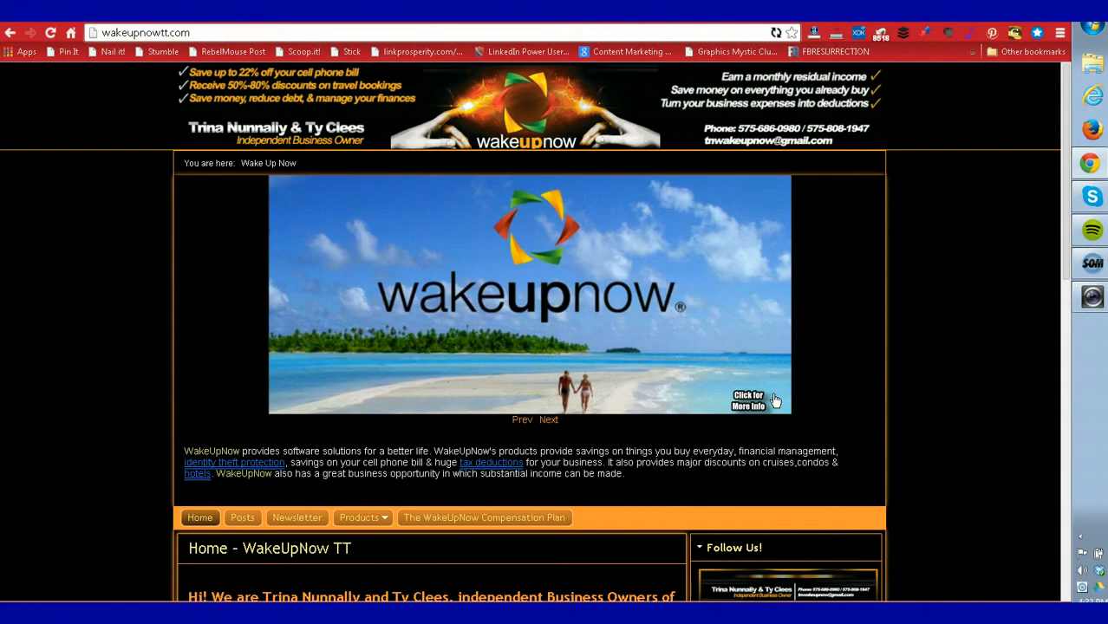
click(761, 12)
click(877, 12)
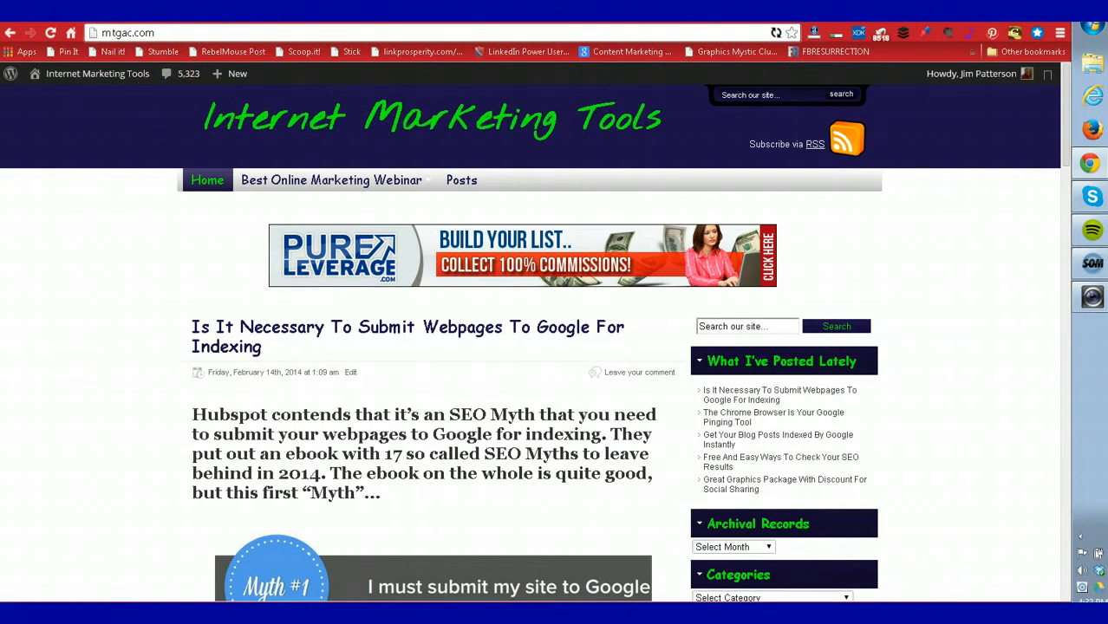
Step: Switch to the mtgac.com WordPress dashboard and open the FlexSqueeze theme options
click(919, 13)
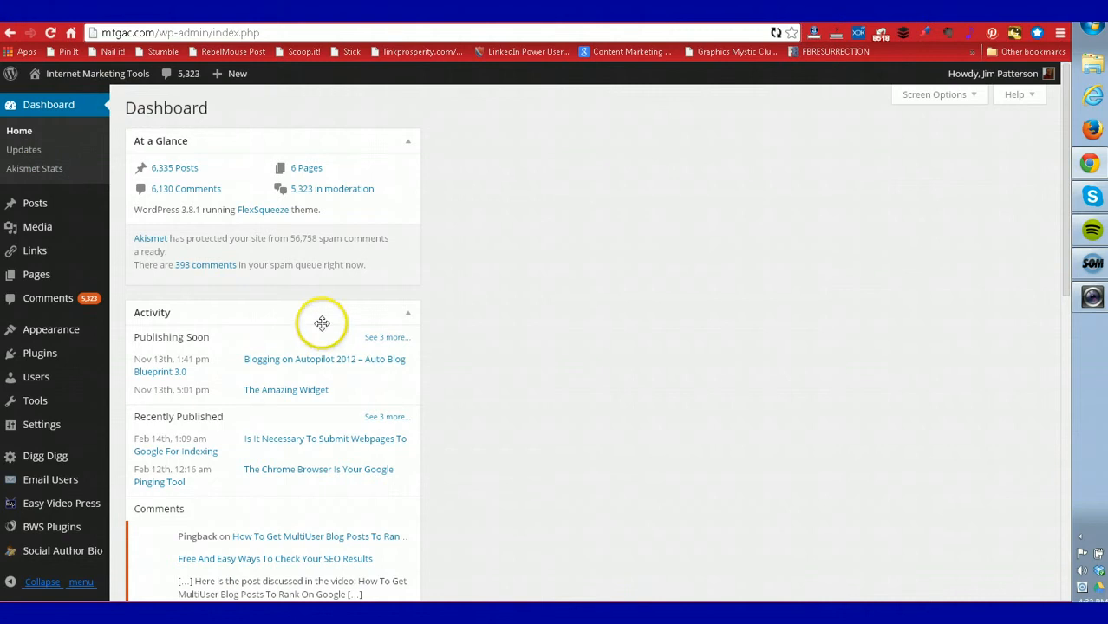
click(47, 337)
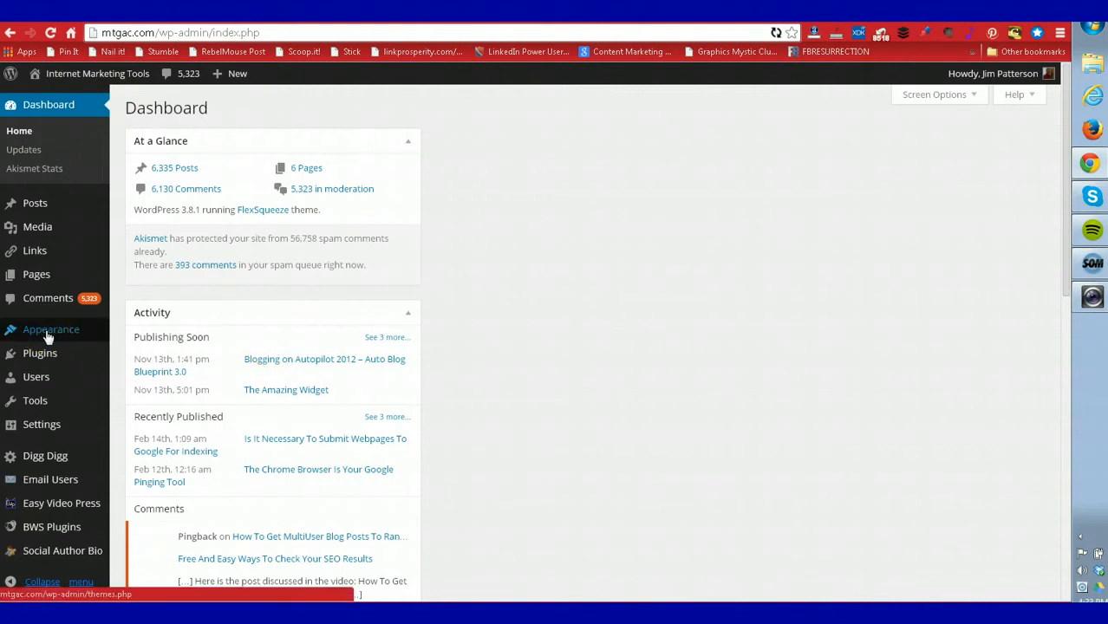
click(46, 333)
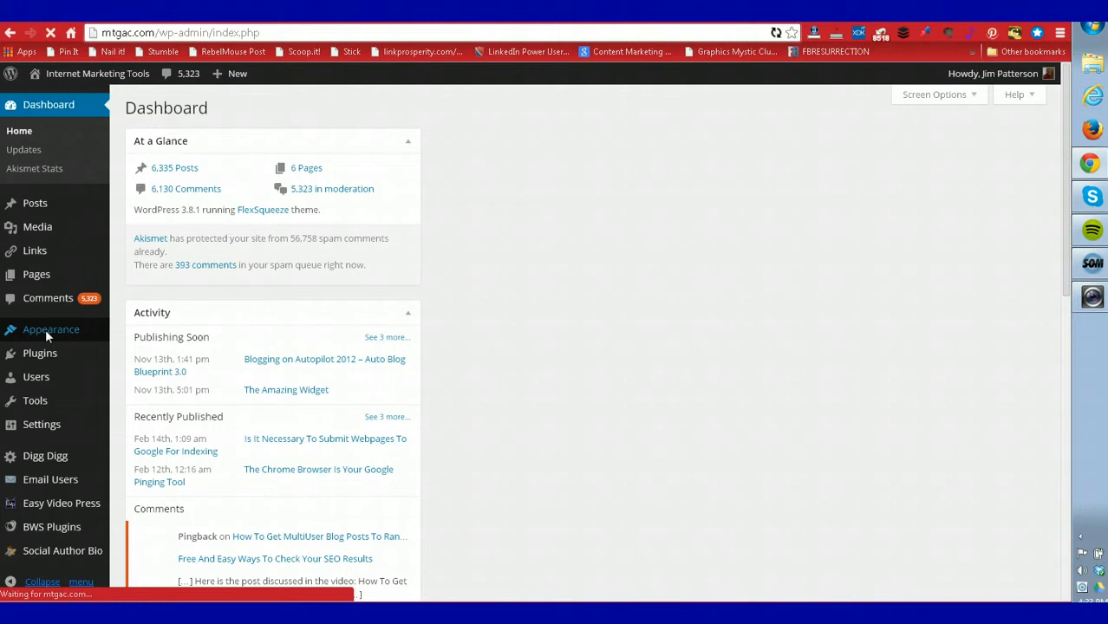
click(73, 330)
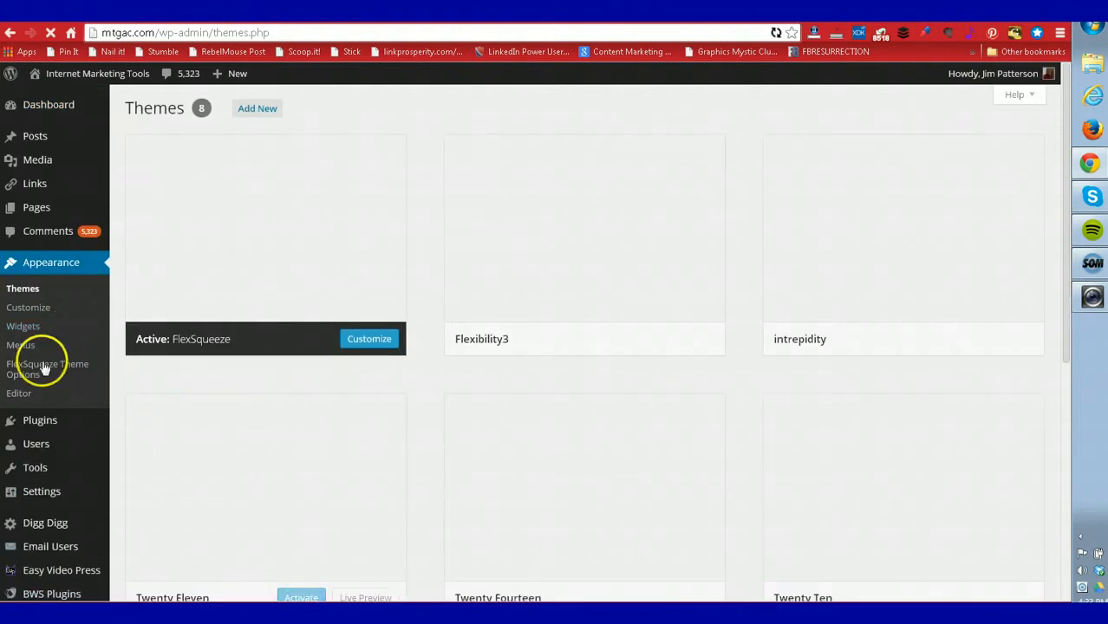
click(39, 371)
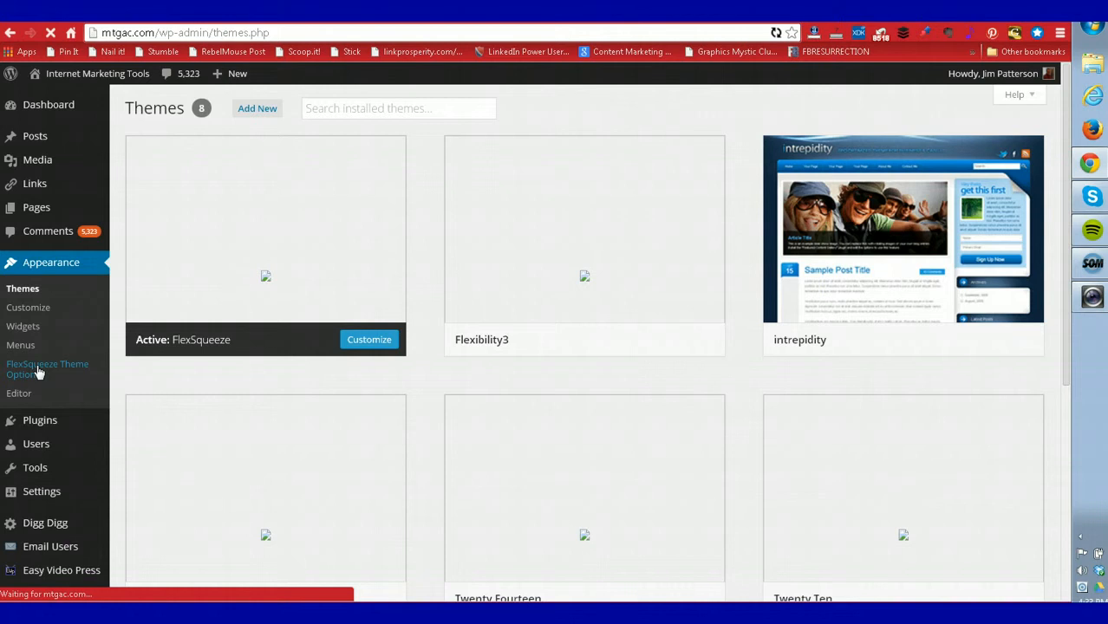
click(38, 372)
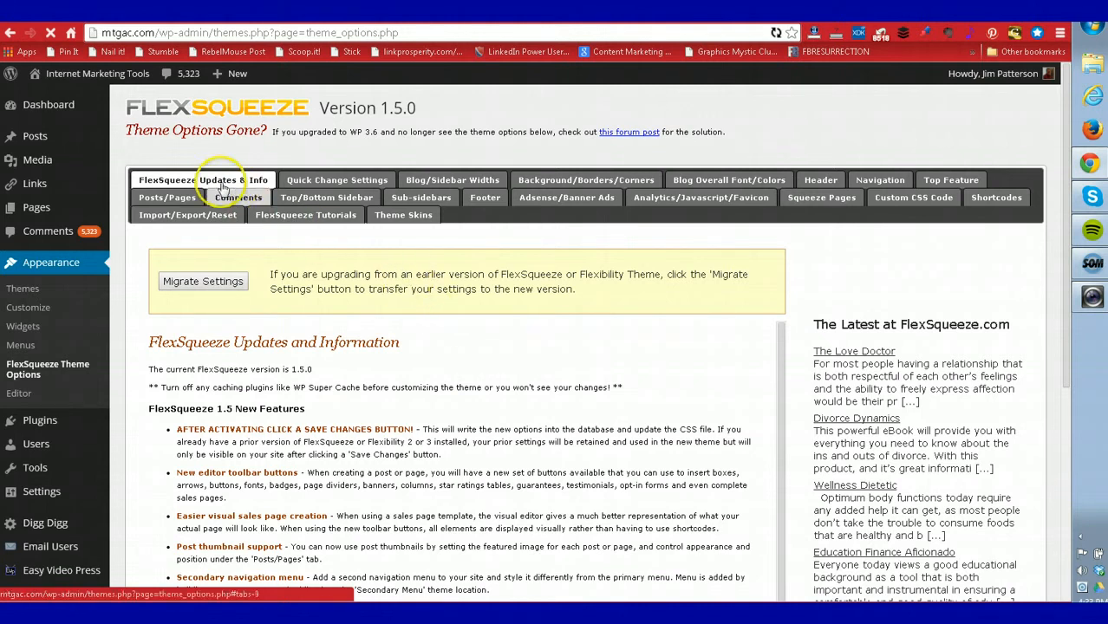
Step: Display the Header settings within the FlexSqueeze theme options, down to the header background and custom image options
click(327, 183)
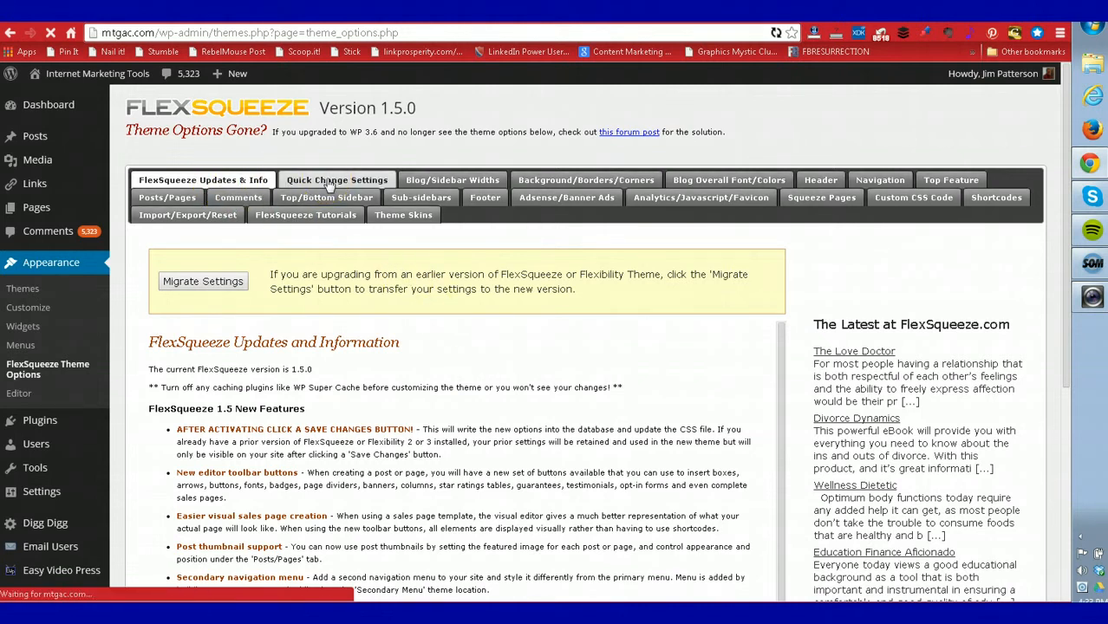
click(436, 182)
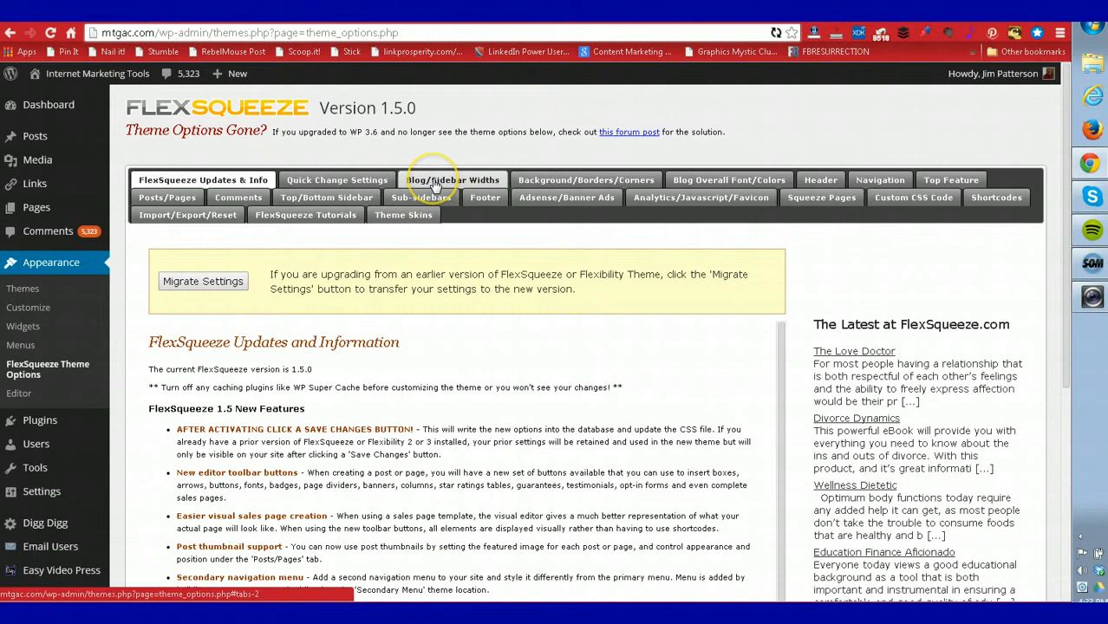
click(544, 182)
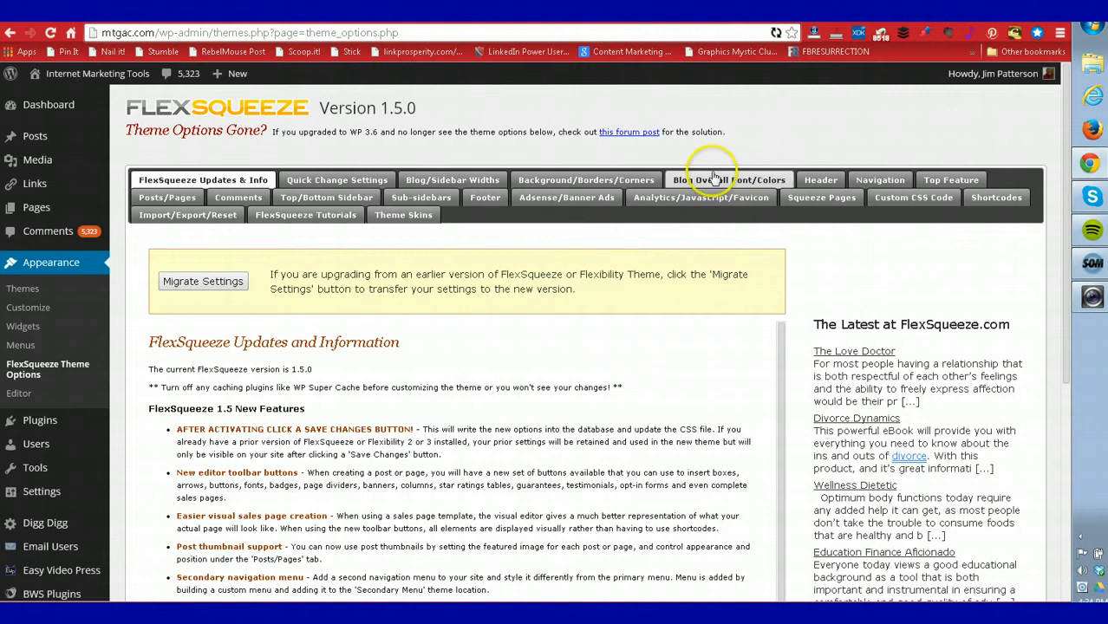
click(822, 182)
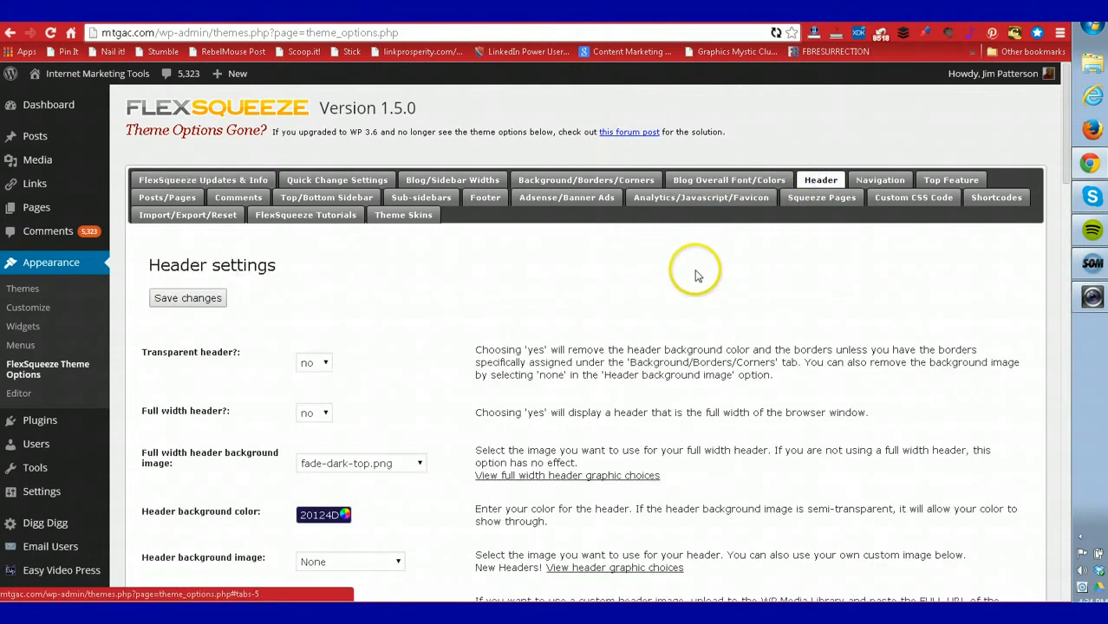
scroll(695, 276, down, 1)
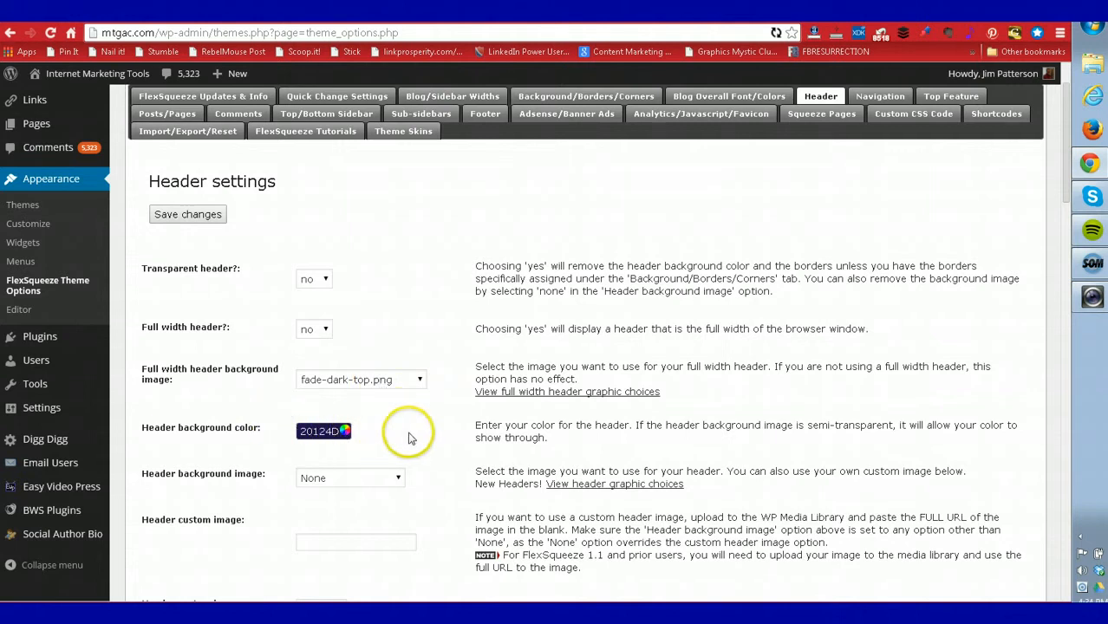
Step: Review the Header settings for header height, title and logo padding, blog logo, title font and header widget, ending back at the start
scroll(409, 436, down, 3)
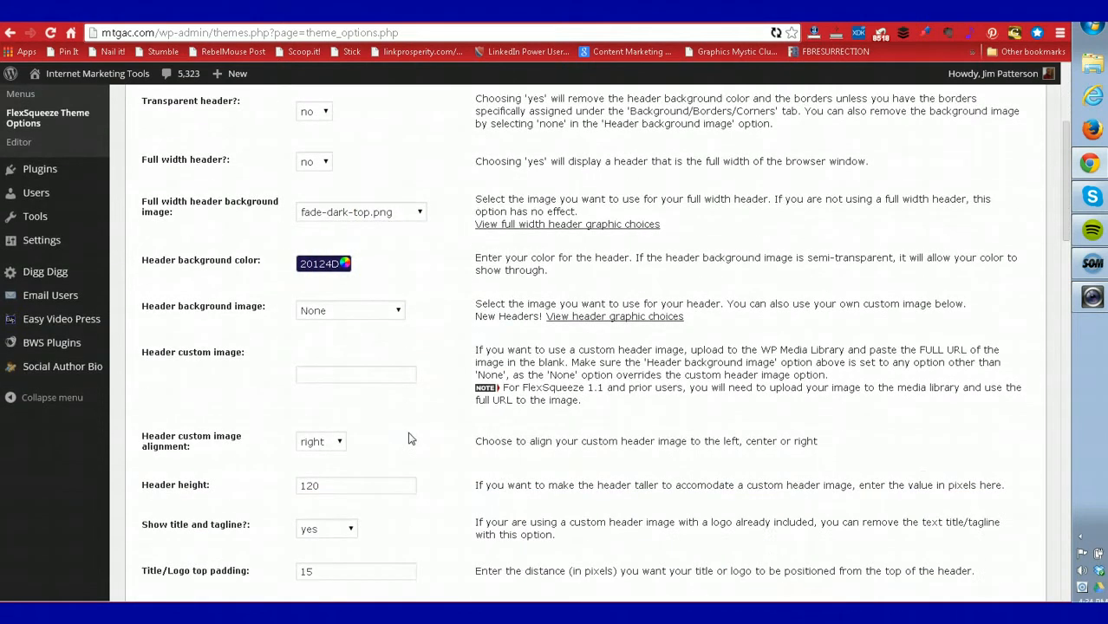
scroll(408, 436, down, 2)
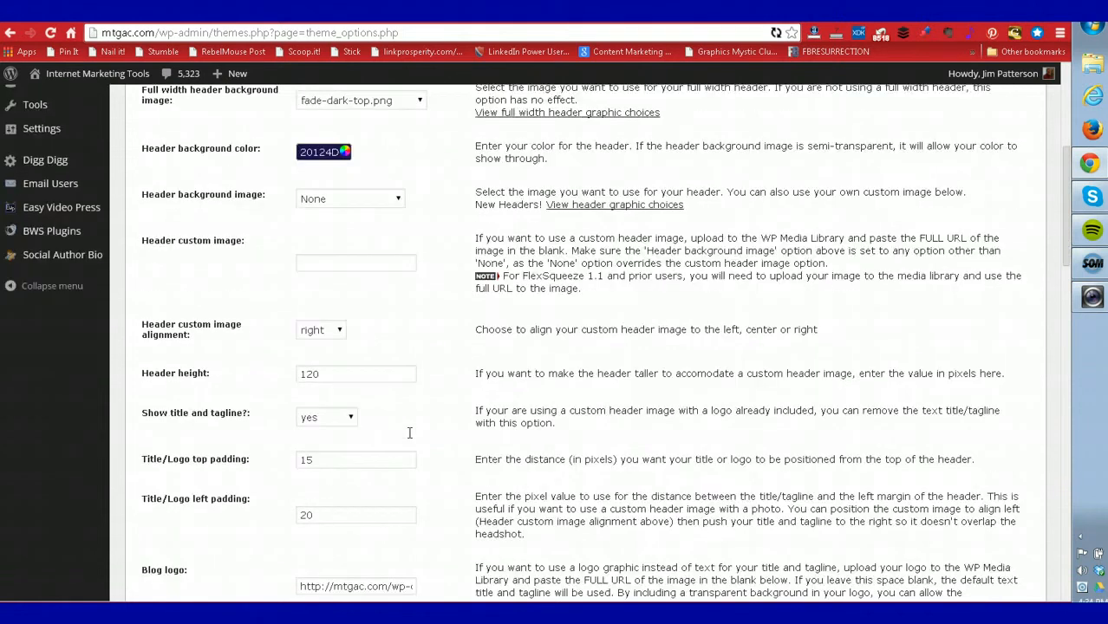
click(392, 420)
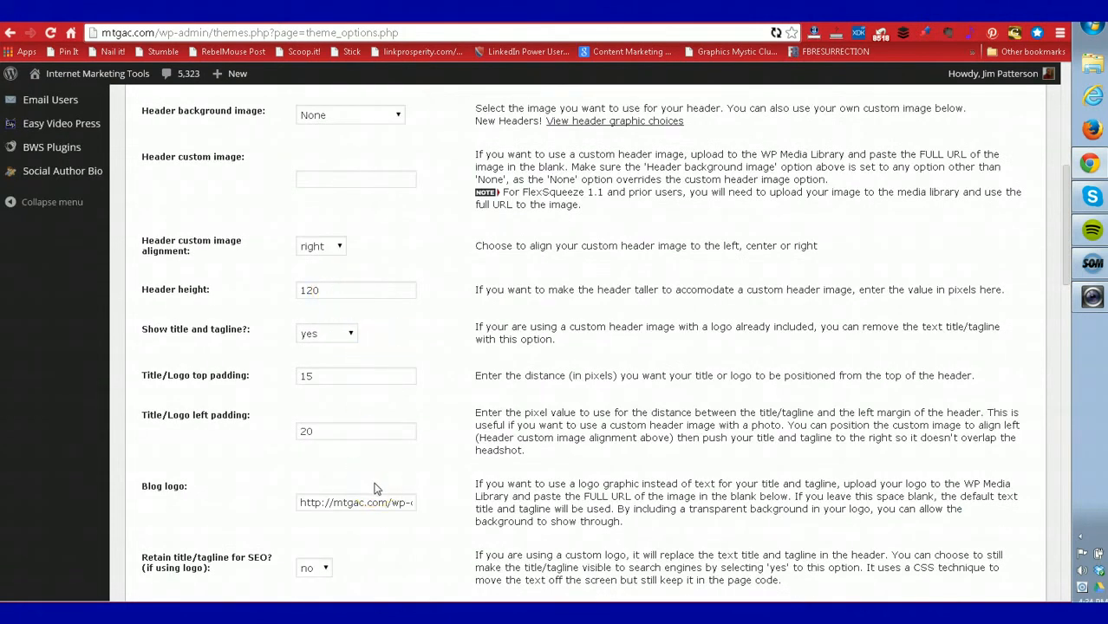
scroll(376, 490, down, 3)
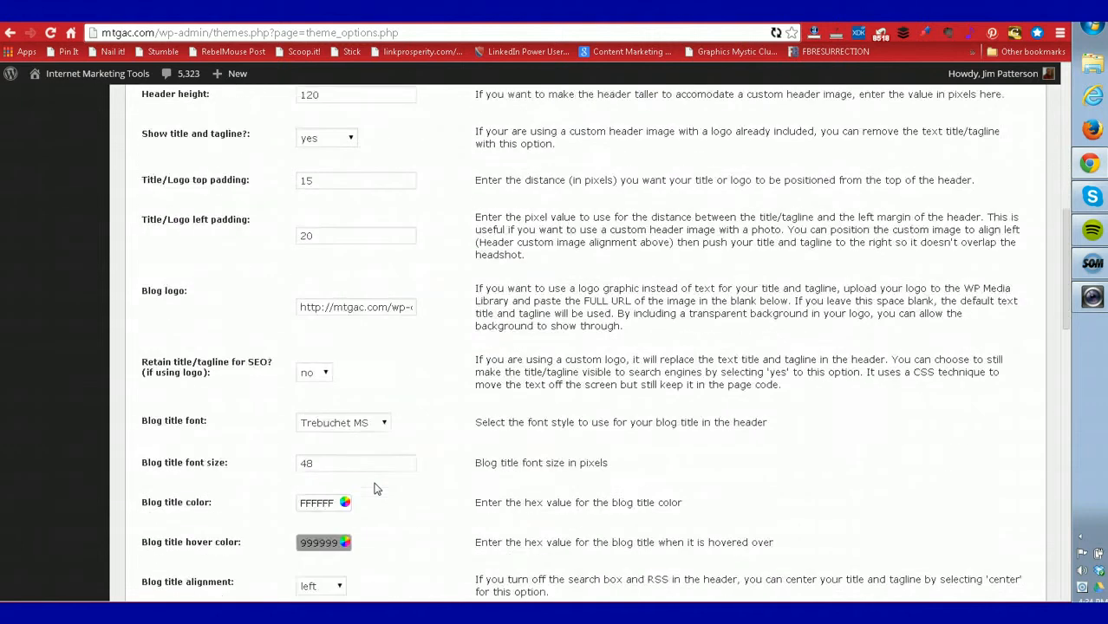
scroll(375, 490, down, 1)
scroll(376, 488, down, 9)
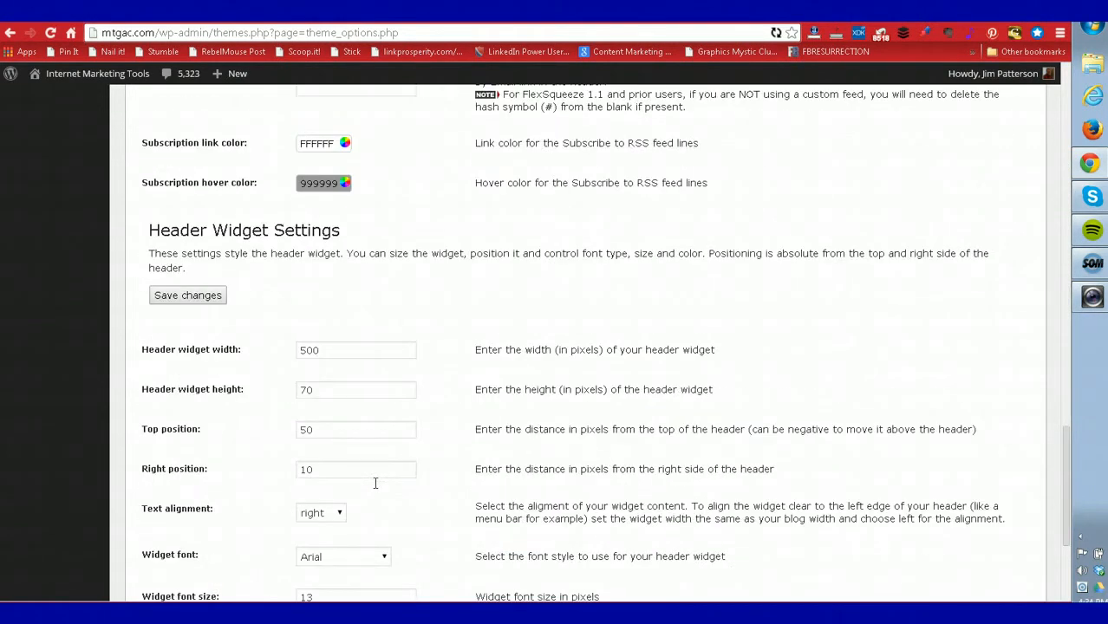
key(Home)
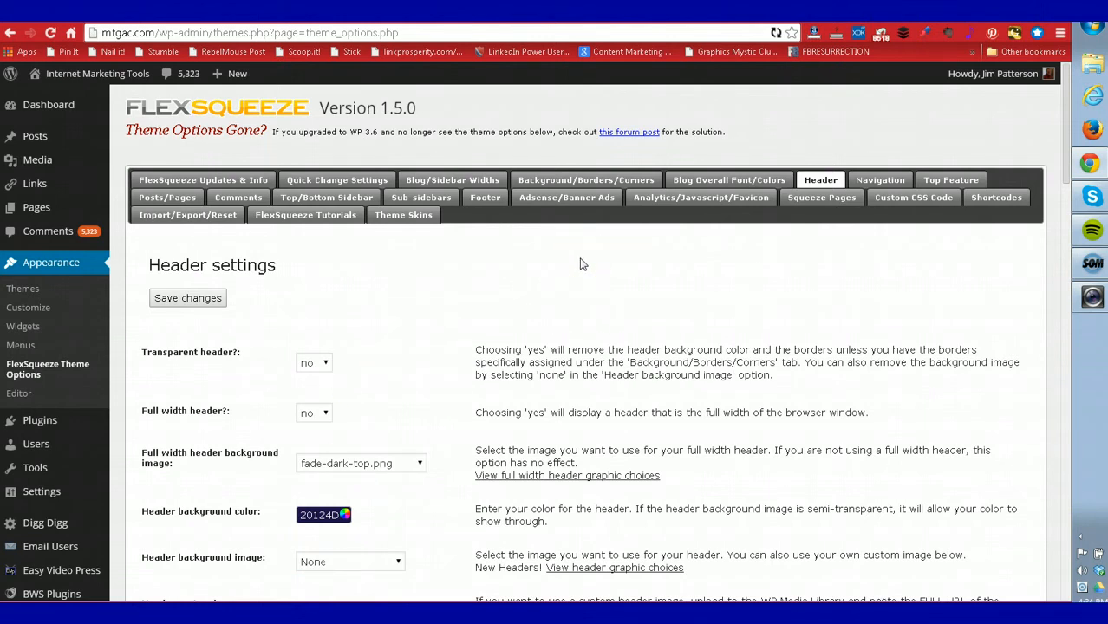
Step: View the header background color picker without choosing a color, and display the blog width and sidebar controls
click(415, 348)
click(316, 519)
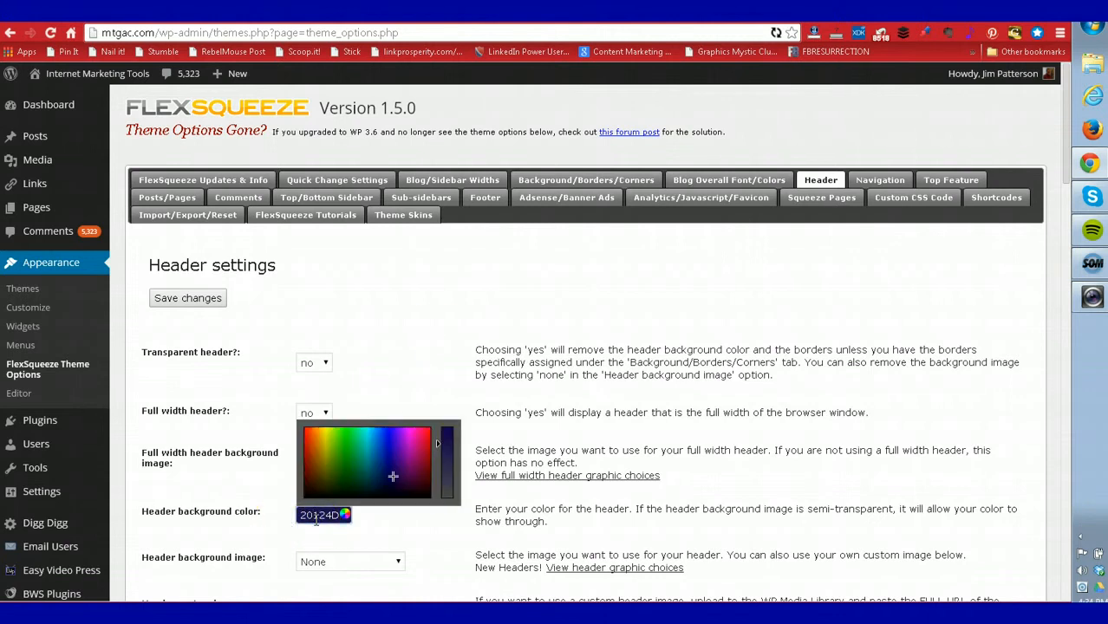
click(450, 305)
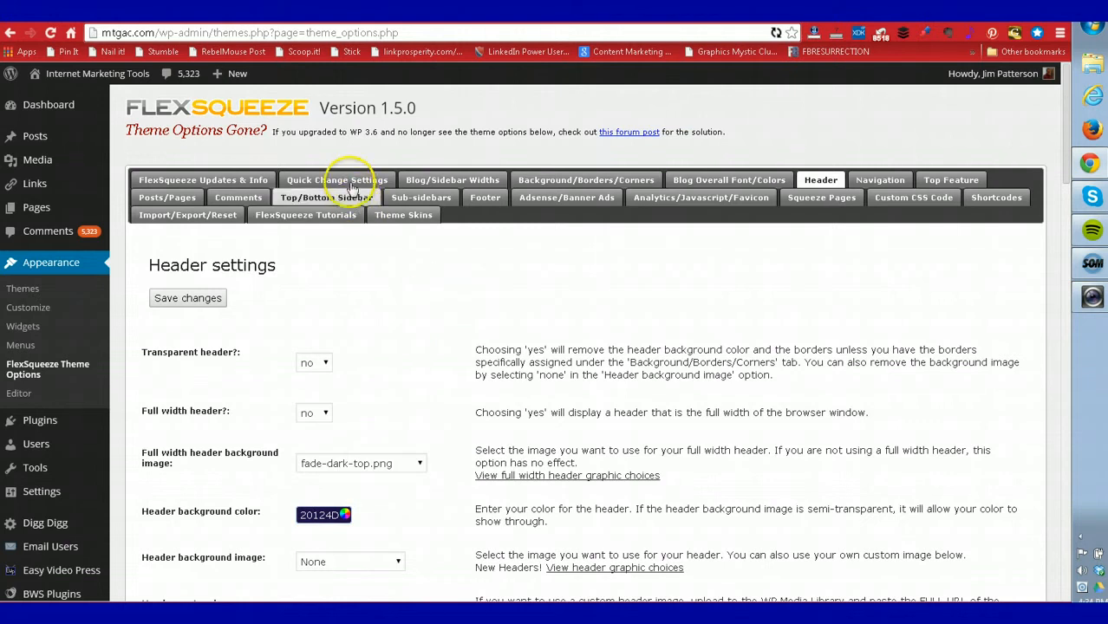
click(427, 179)
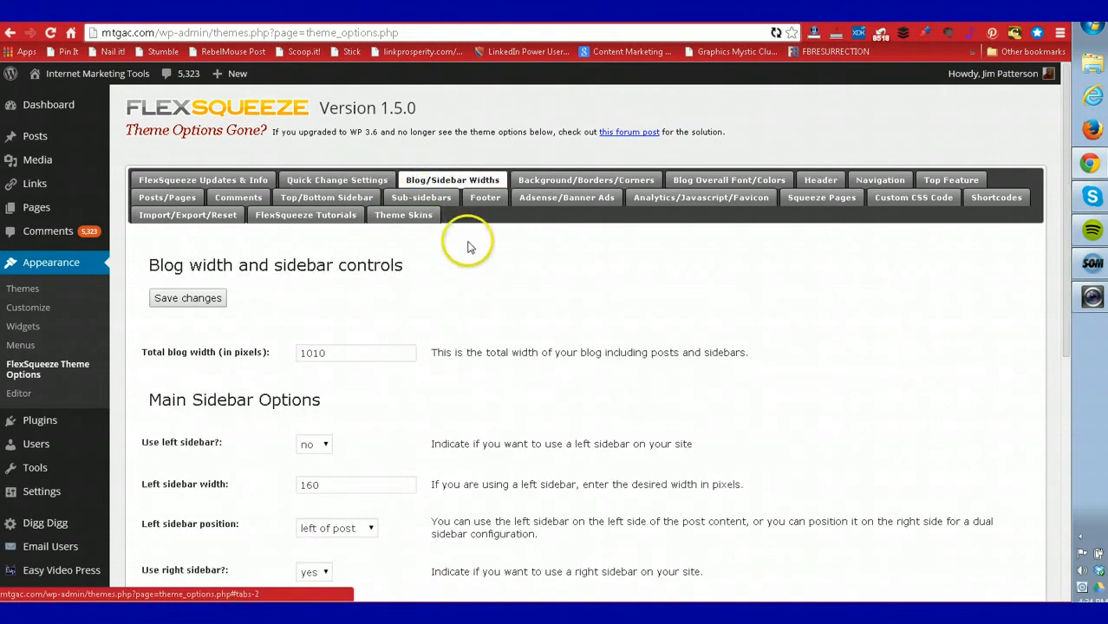
click(344, 365)
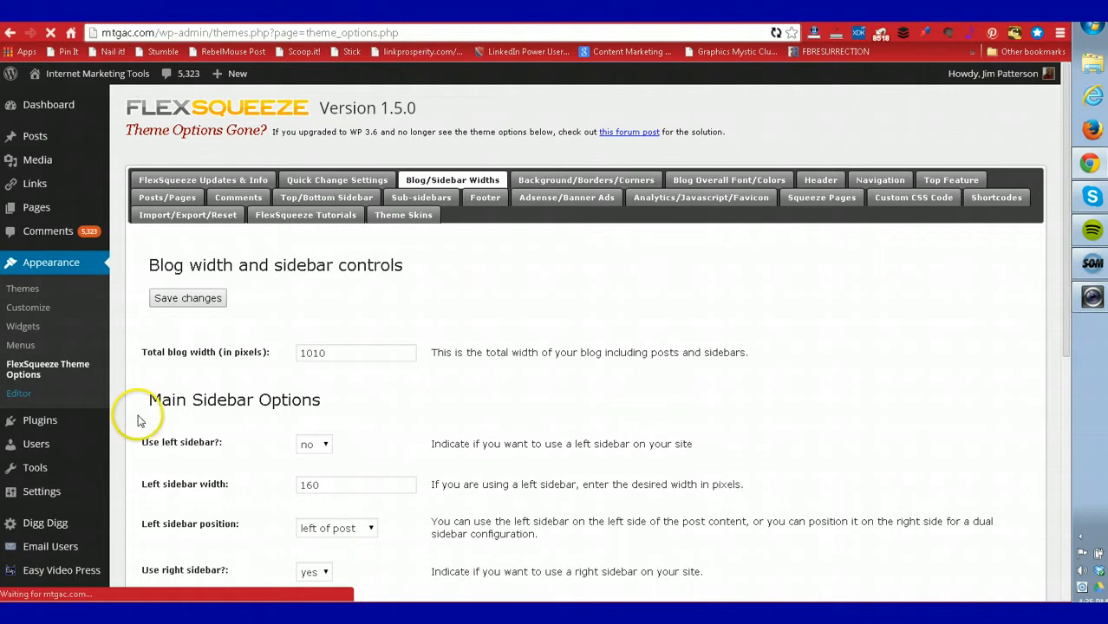
Step: Examine the theme's header.php template code through to its end in the theme editor, and return to the FlexSqueeze theme options
click(15, 393)
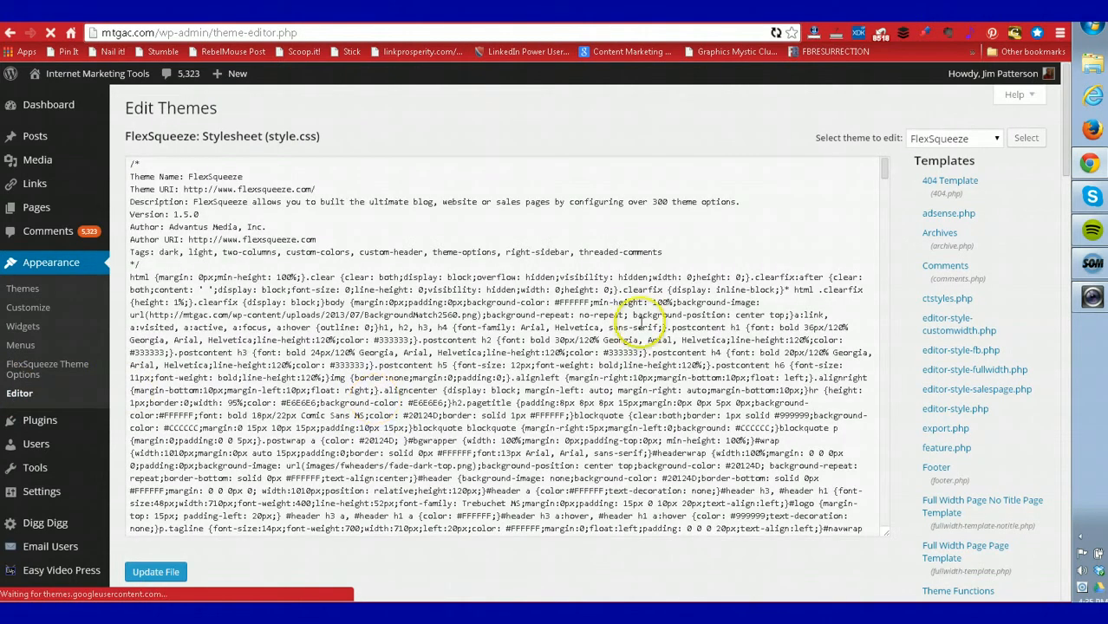
drag(1065, 135, 1066, 206)
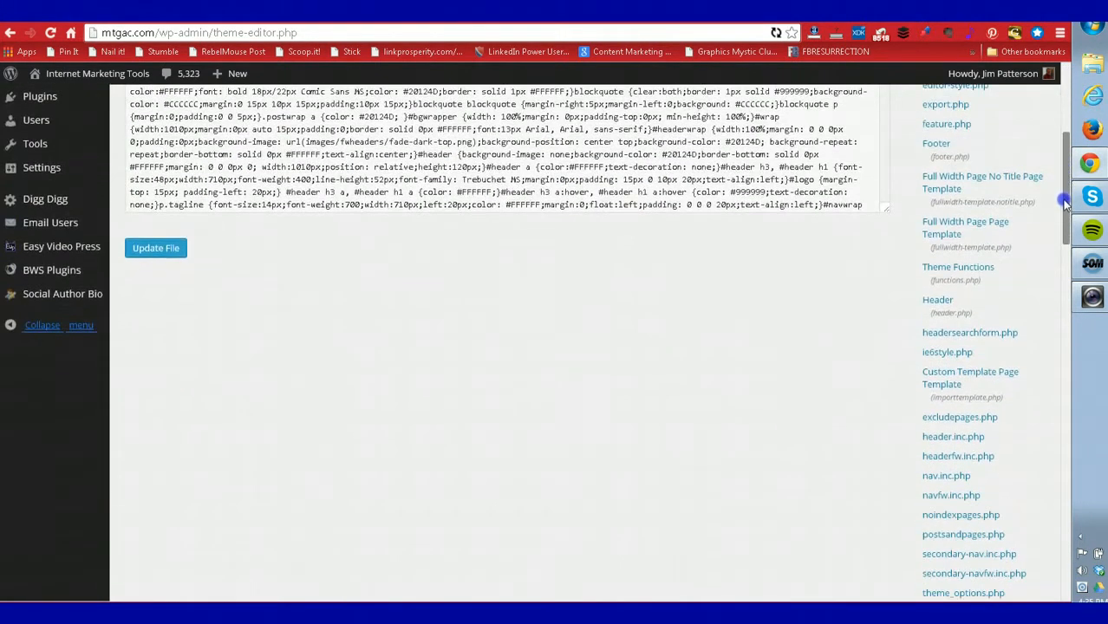
click(941, 300)
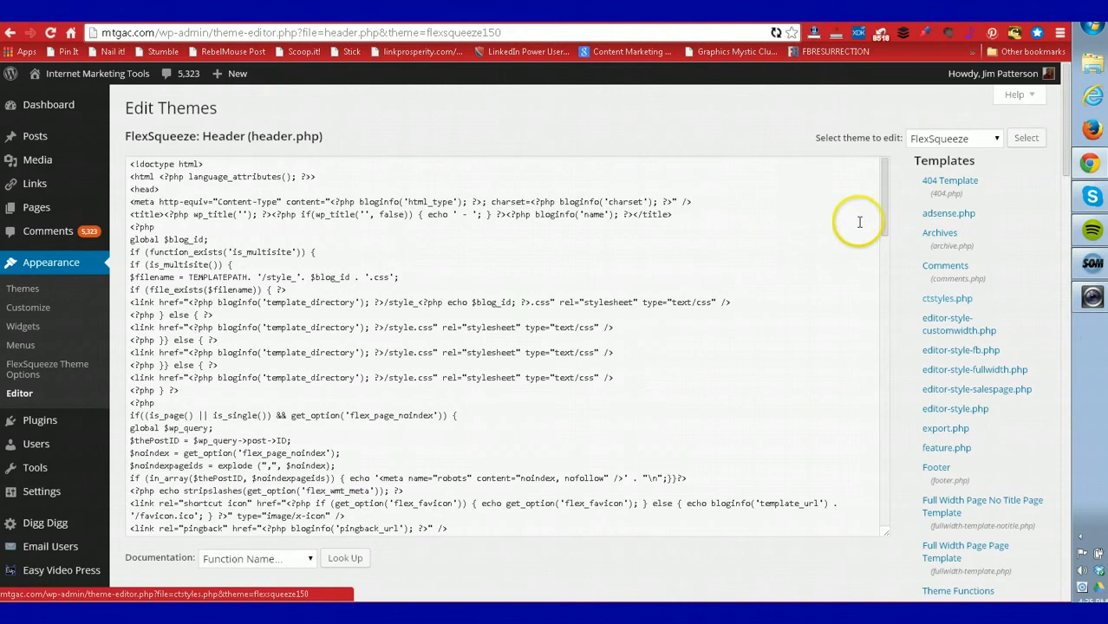
drag(881, 217, 883, 525)
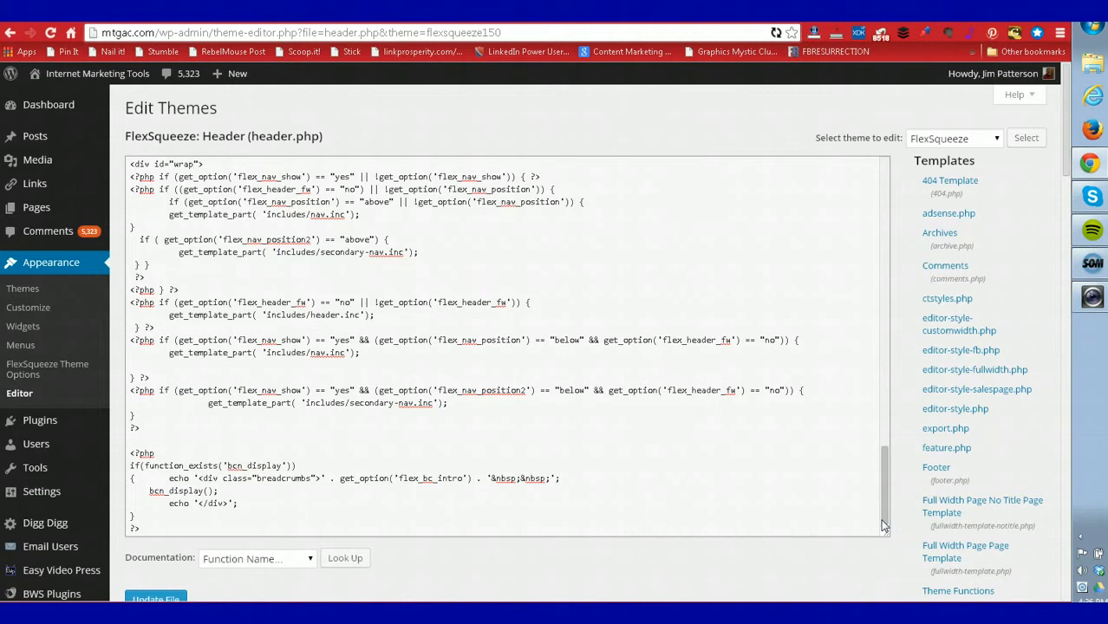
click(761, 577)
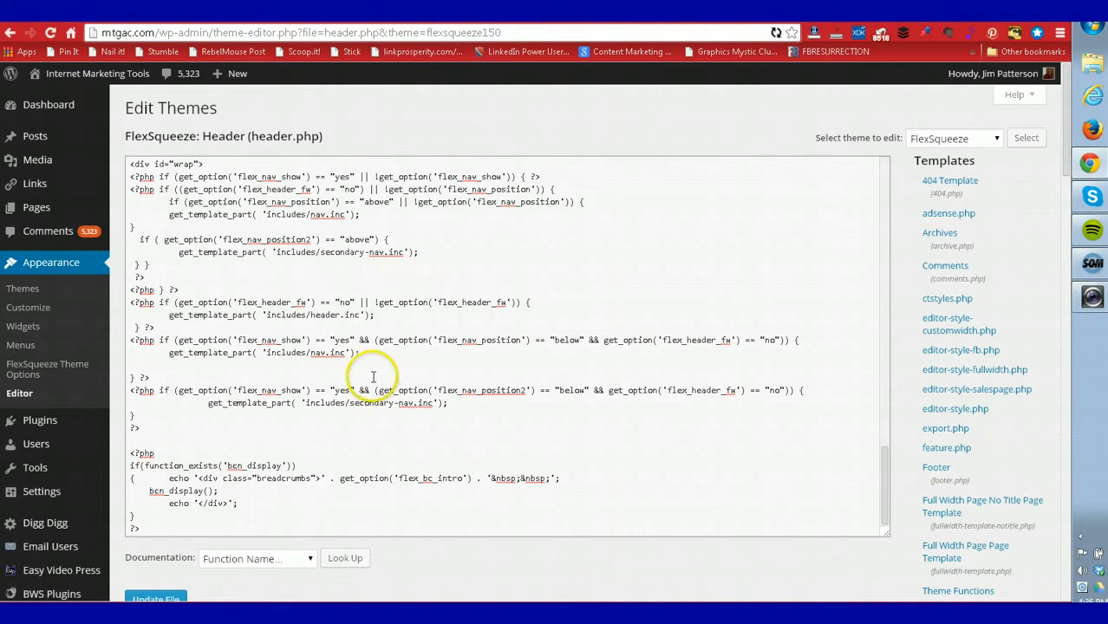
click(41, 374)
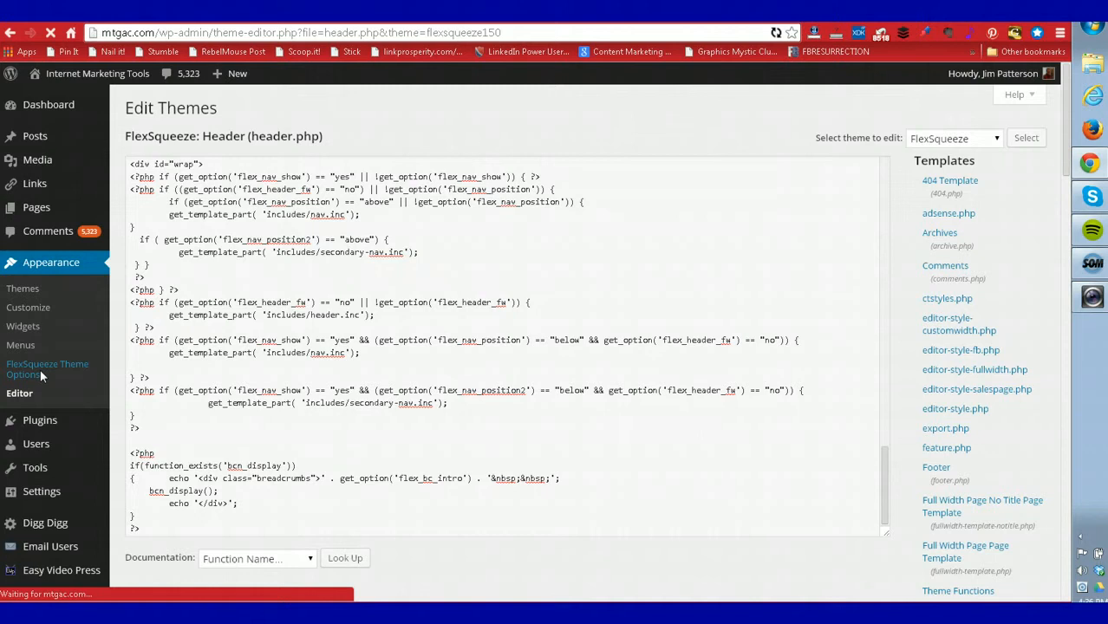
click(21, 372)
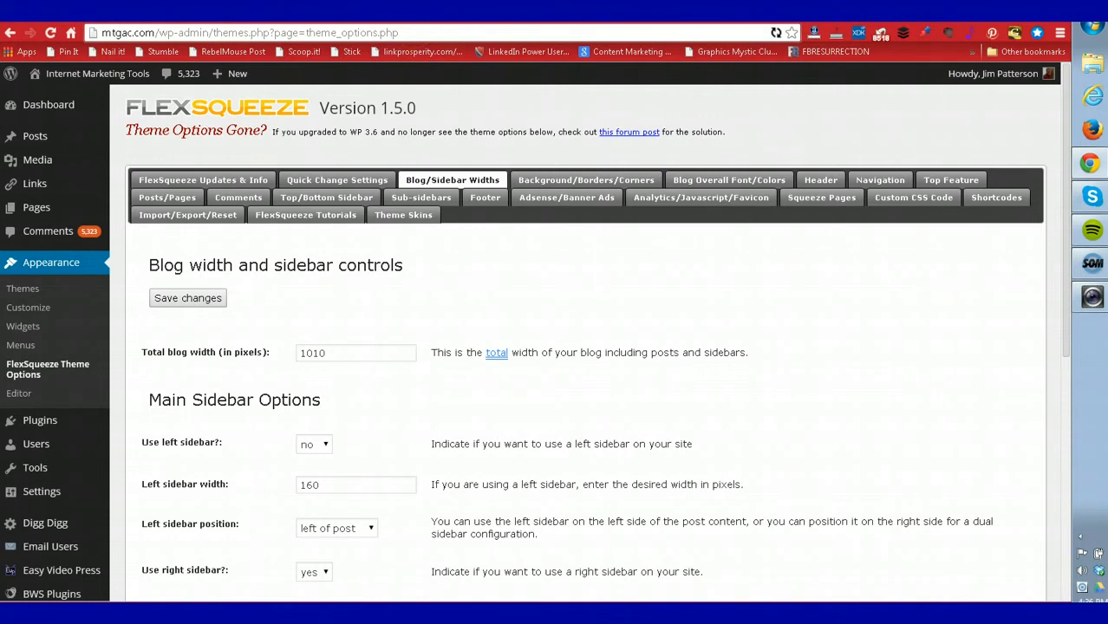
Step: Switch to goodlifebedsheets.com and examine its home page from the header and slideshow down to the footer links
key(ctrl+Tab)
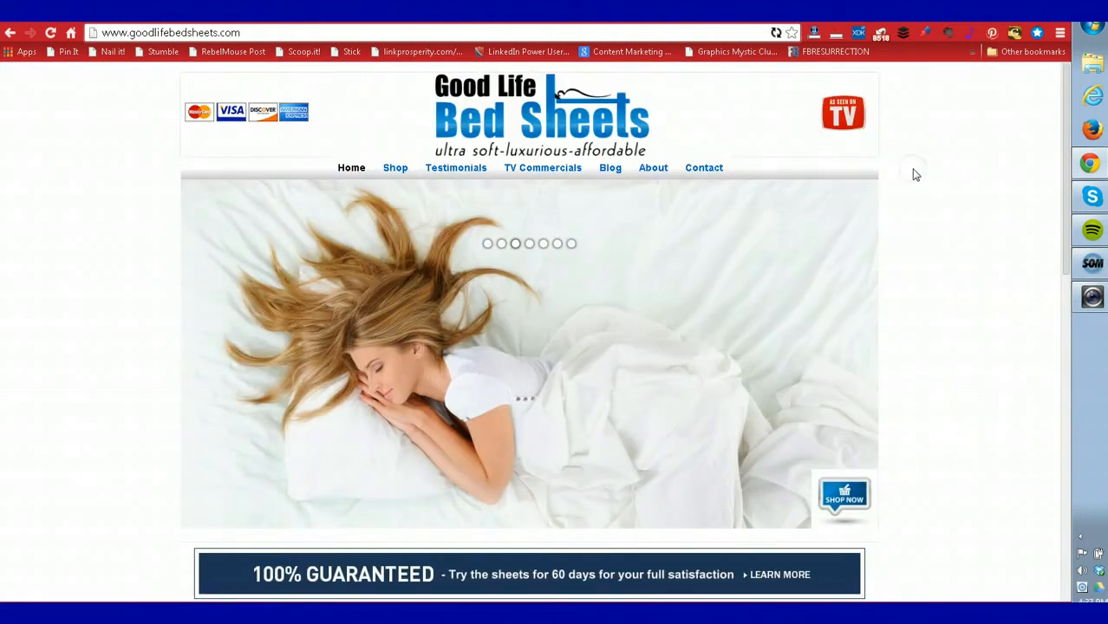
scroll(915, 174, down, 1)
scroll(914, 174, down, 7)
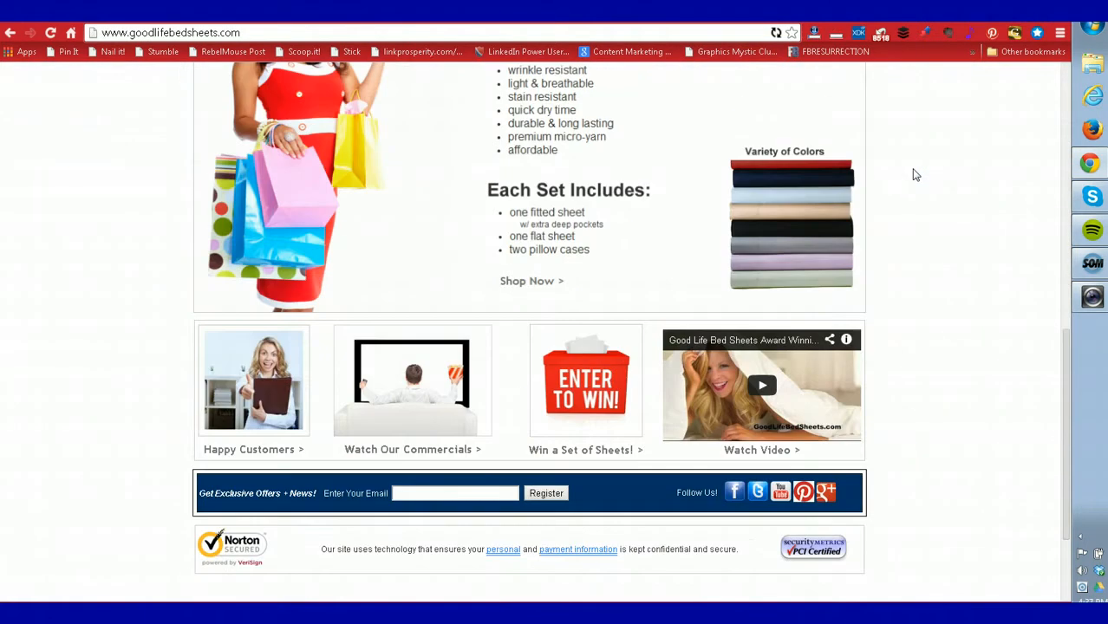
scroll(915, 174, up, 8)
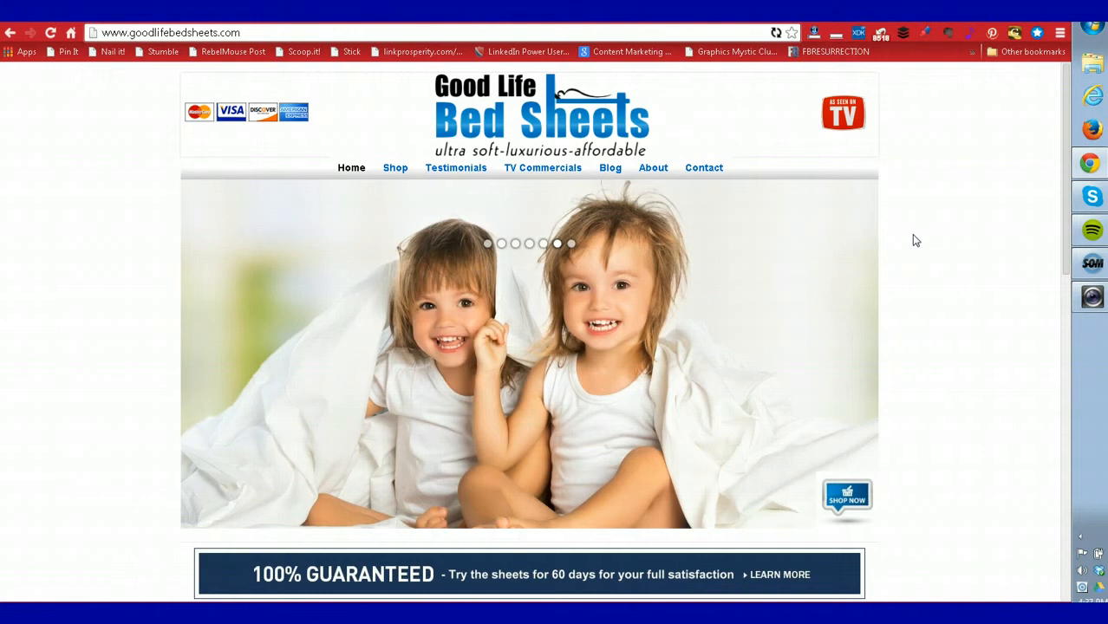
scroll(915, 240, down, 5)
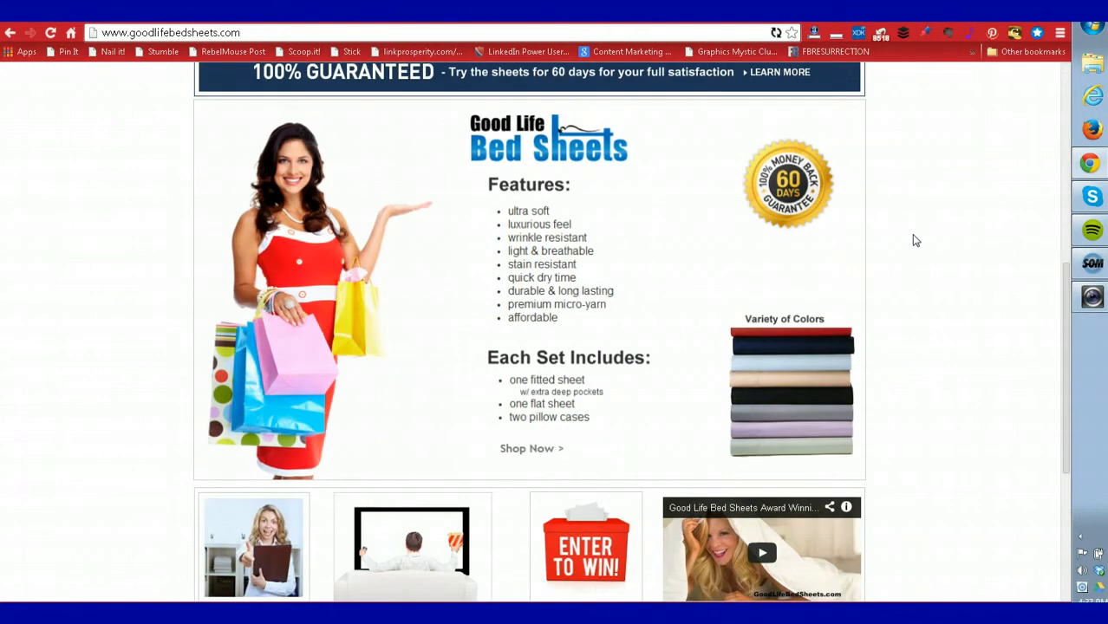
scroll(916, 240, down, 4)
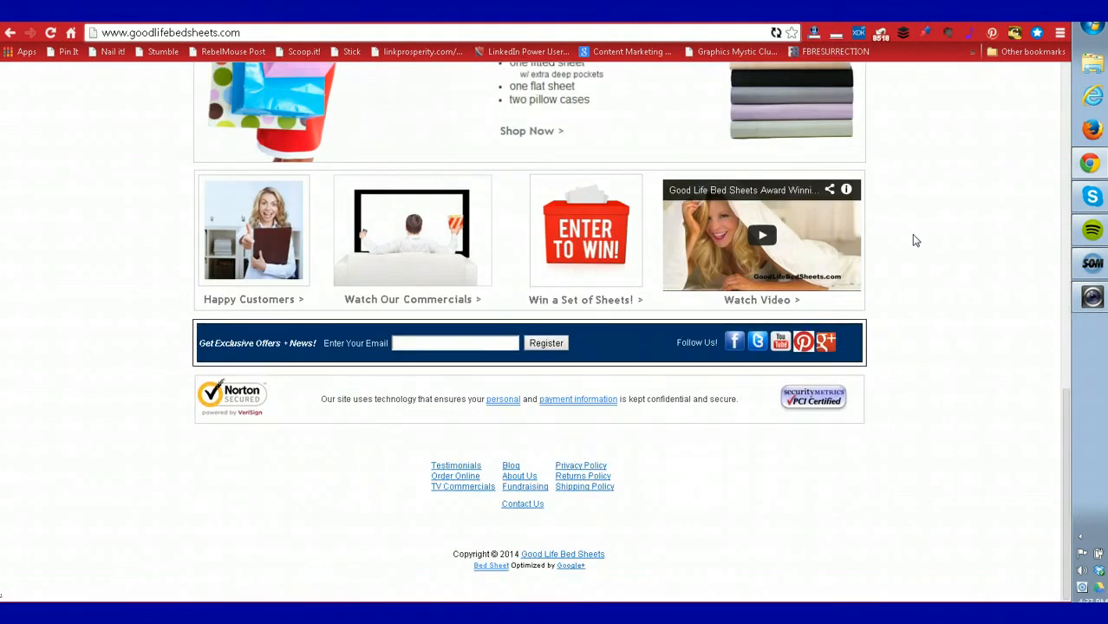
scroll(915, 241, up, 4)
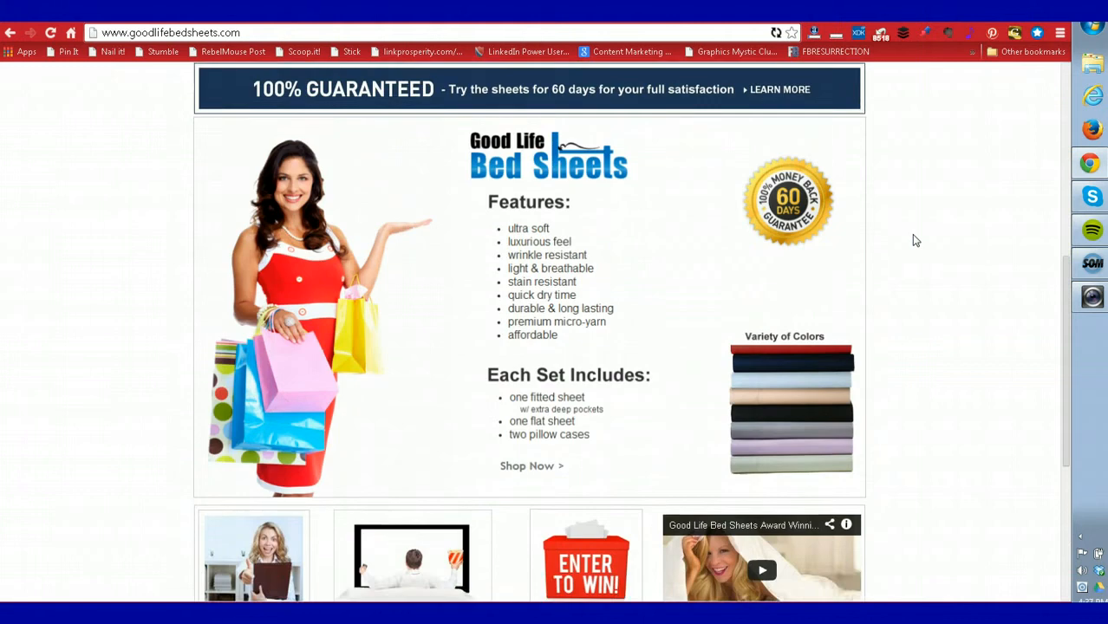
scroll(913, 241, up, 5)
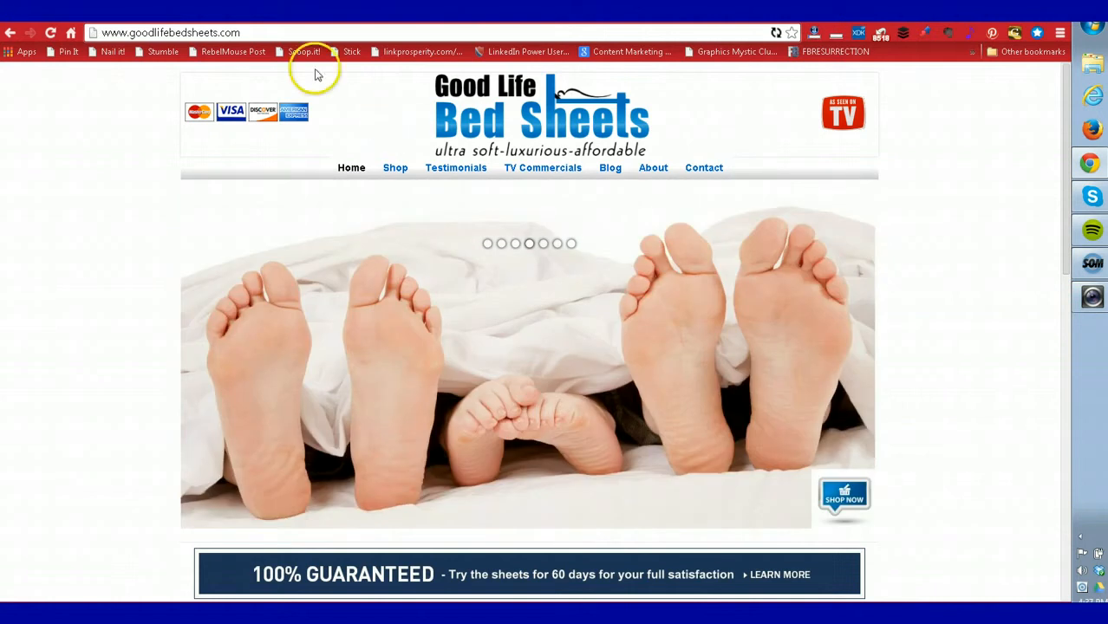
Step: Examine the bonniebuyshousesfast.com/buy-colorado-springs-houses/ sales page and return to the FlexSqueeze theme options on mtgac.com
key(ctrl+Tab)
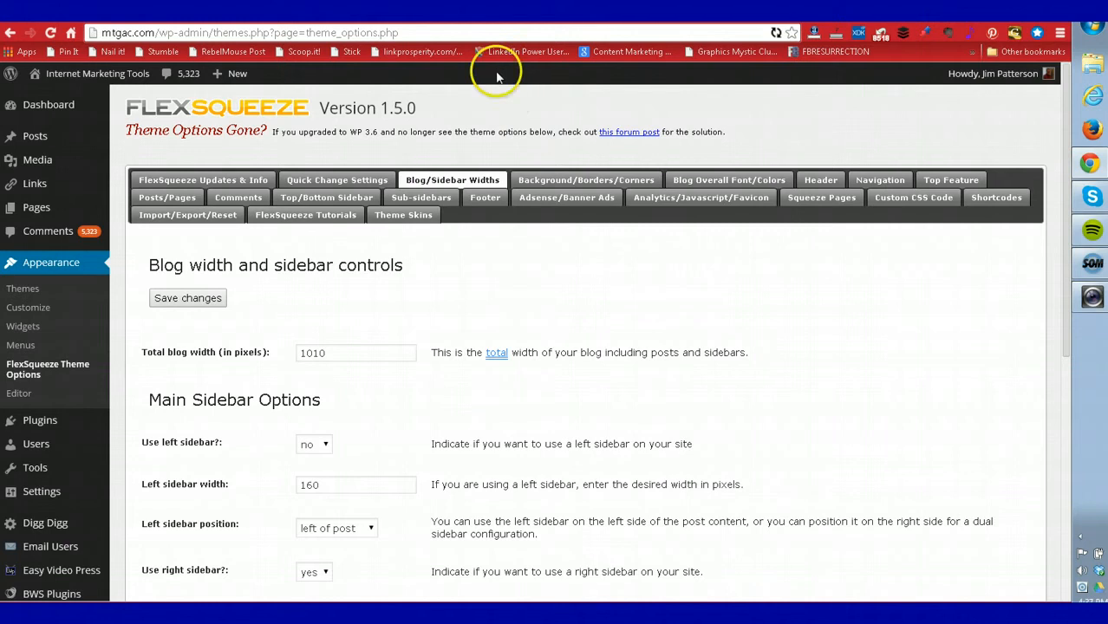
click(555, 12)
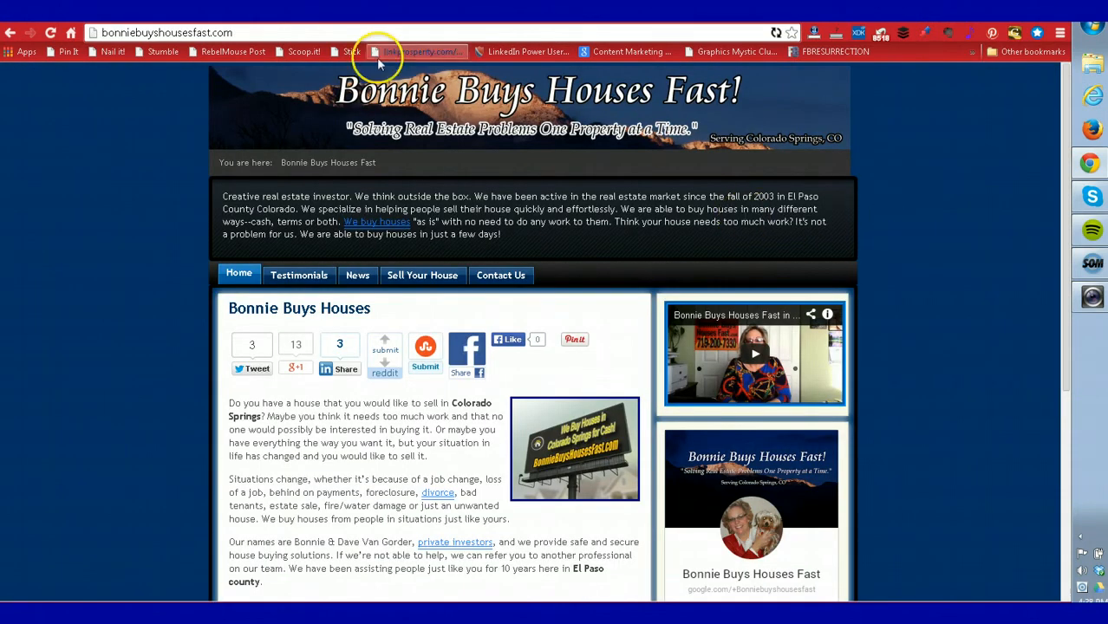
click(291, 33)
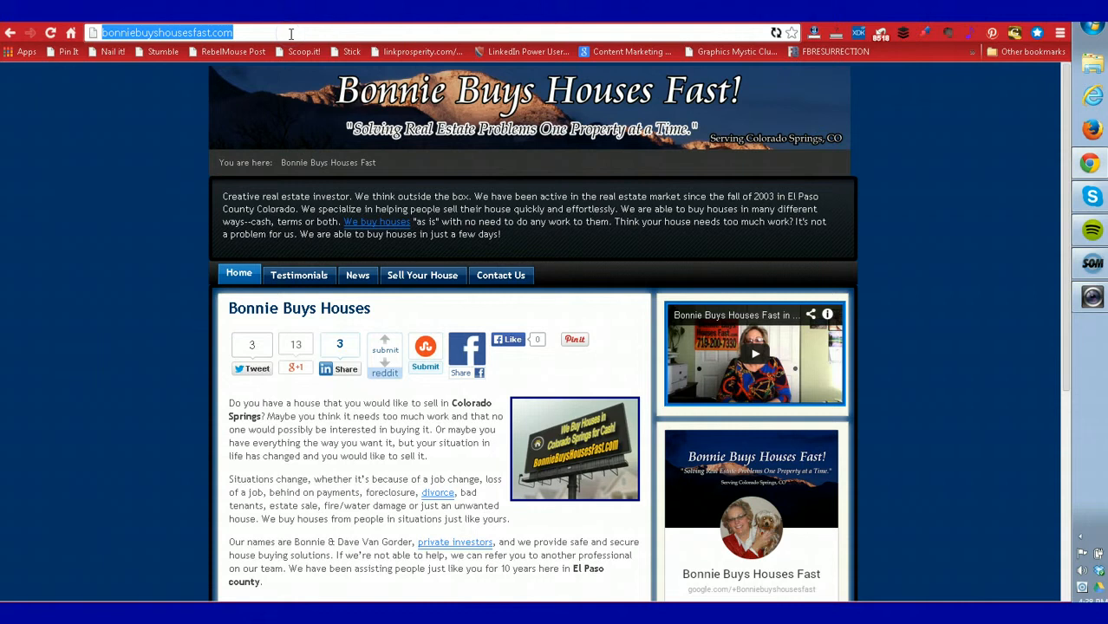
click(291, 33)
text(/)
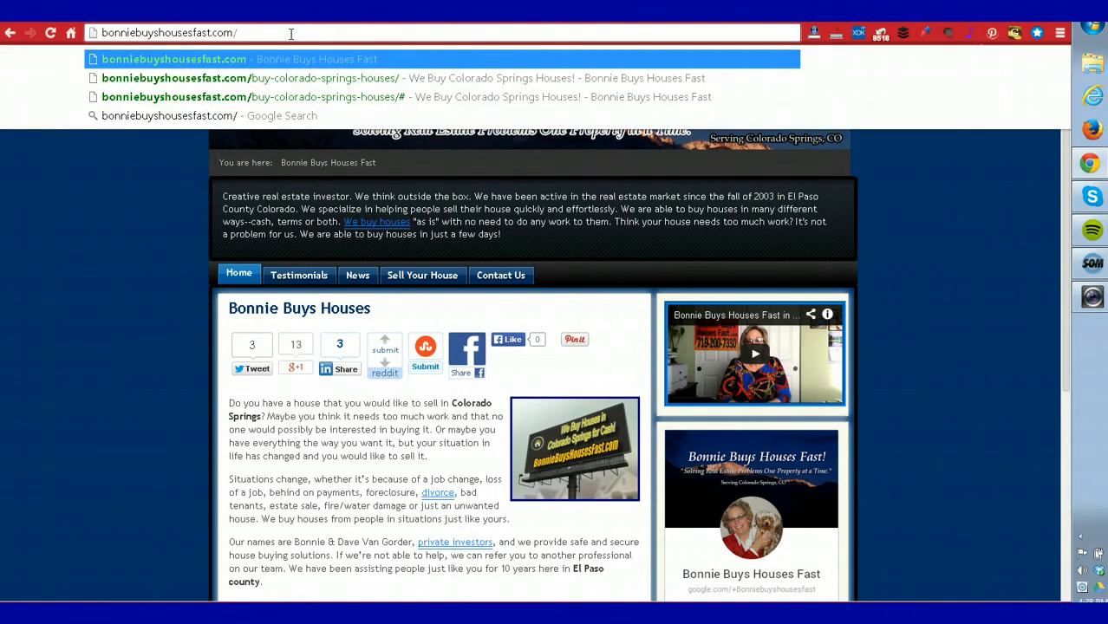
click(311, 78)
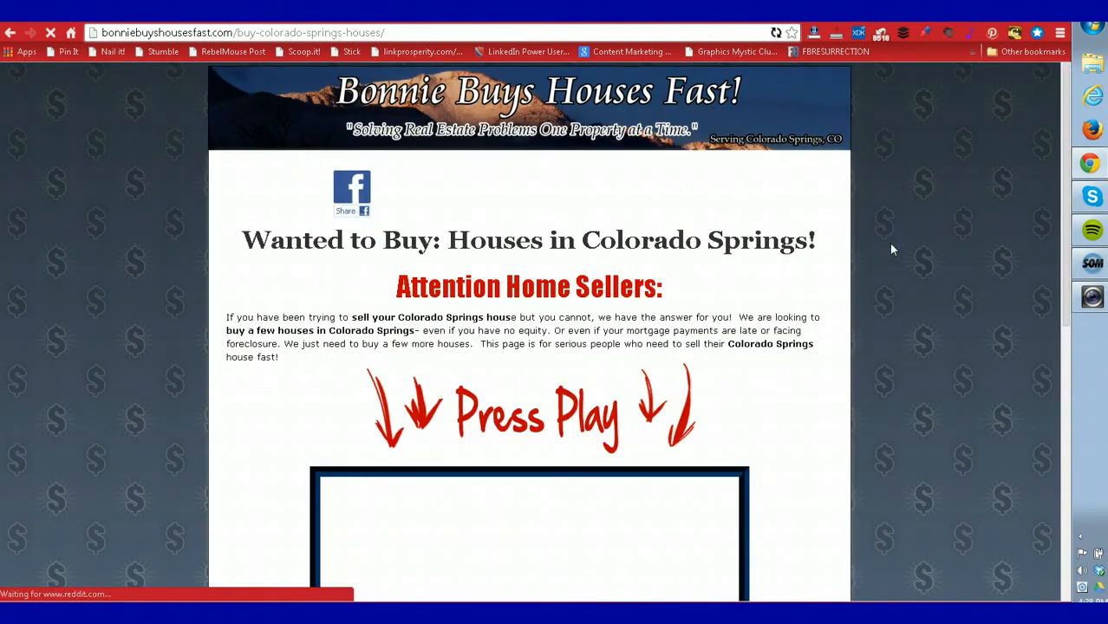
scroll(891, 248, down, 1)
click(485, 120)
scroll(484, 120, down, 1)
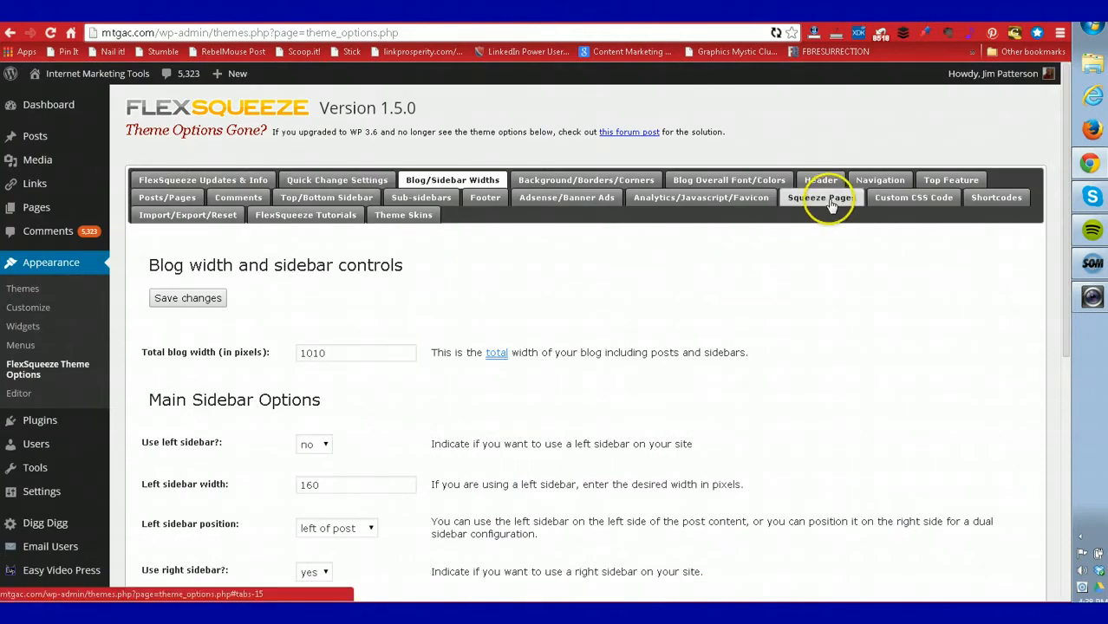
Step: Display the Squeeze Pages settings and review the page width, background, navigation, header and title font options
click(831, 202)
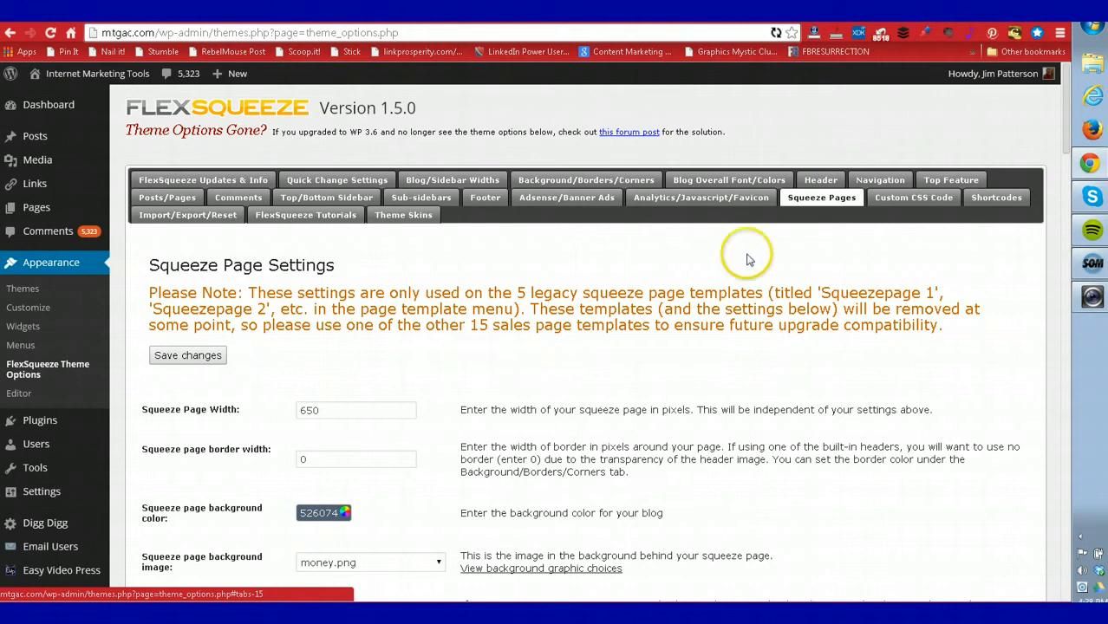
scroll(780, 265, down, 3)
scroll(780, 265, down, 5)
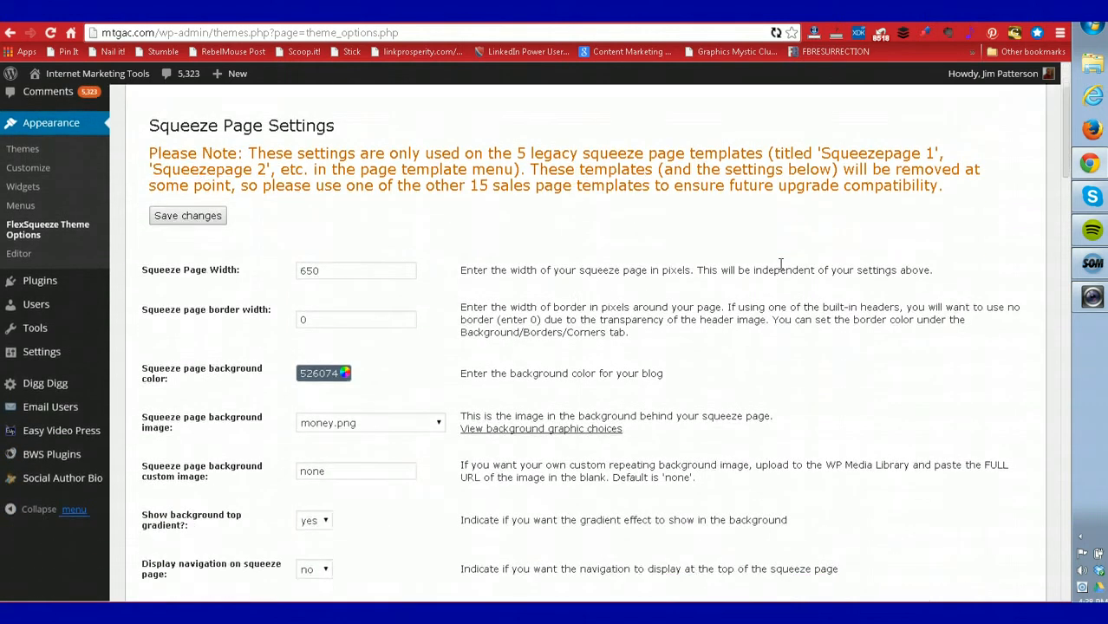
scroll(780, 264, down, 5)
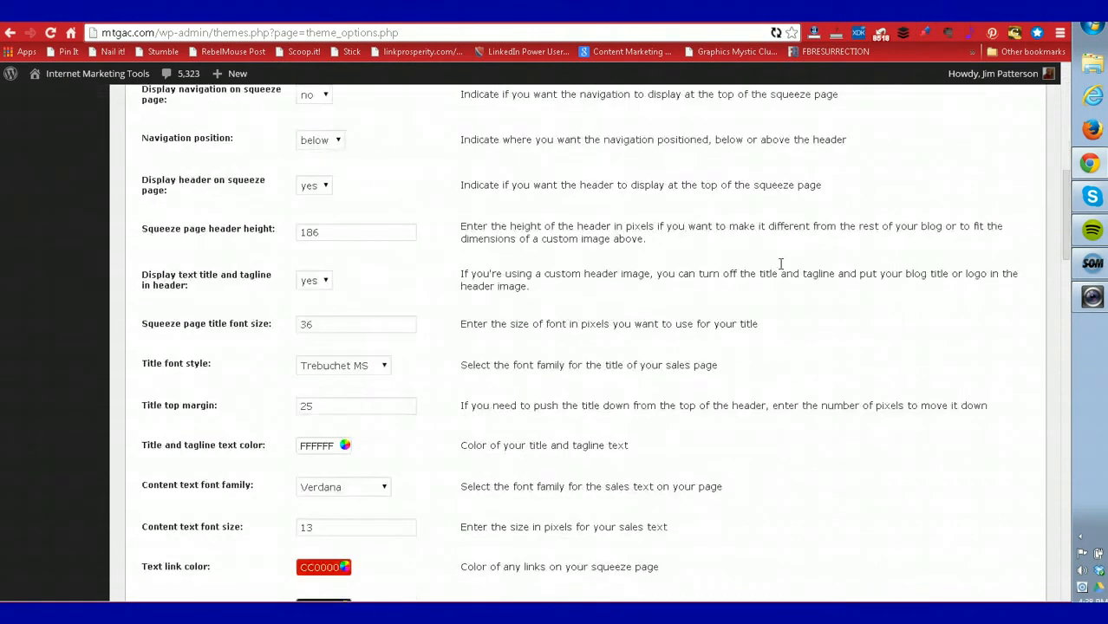
scroll(780, 265, up, 3)
scroll(780, 265, up, 10)
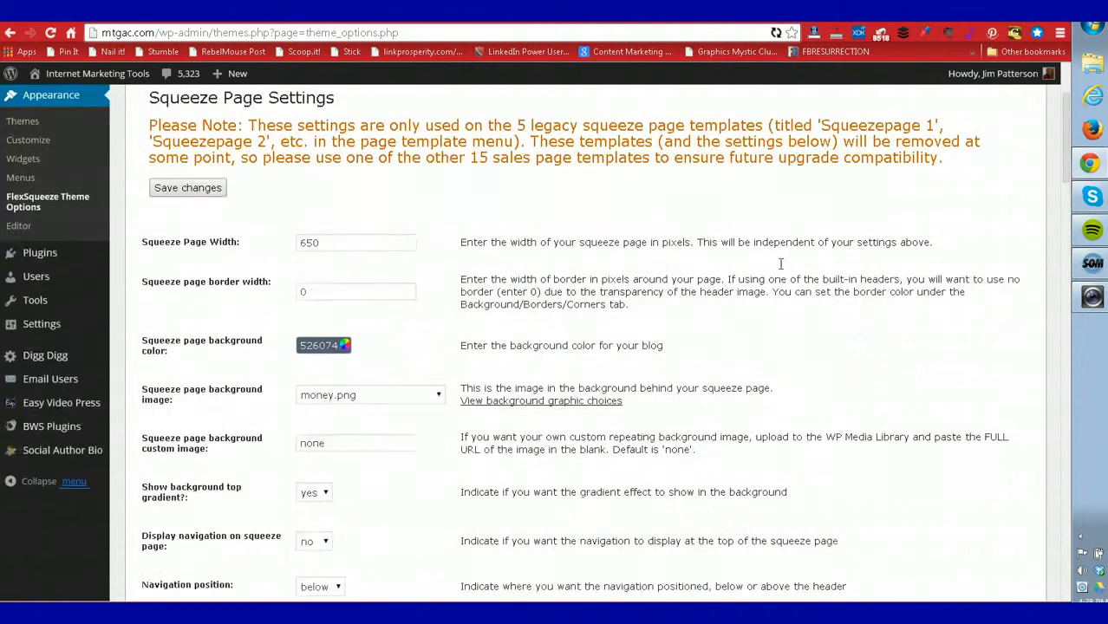
click(652, 293)
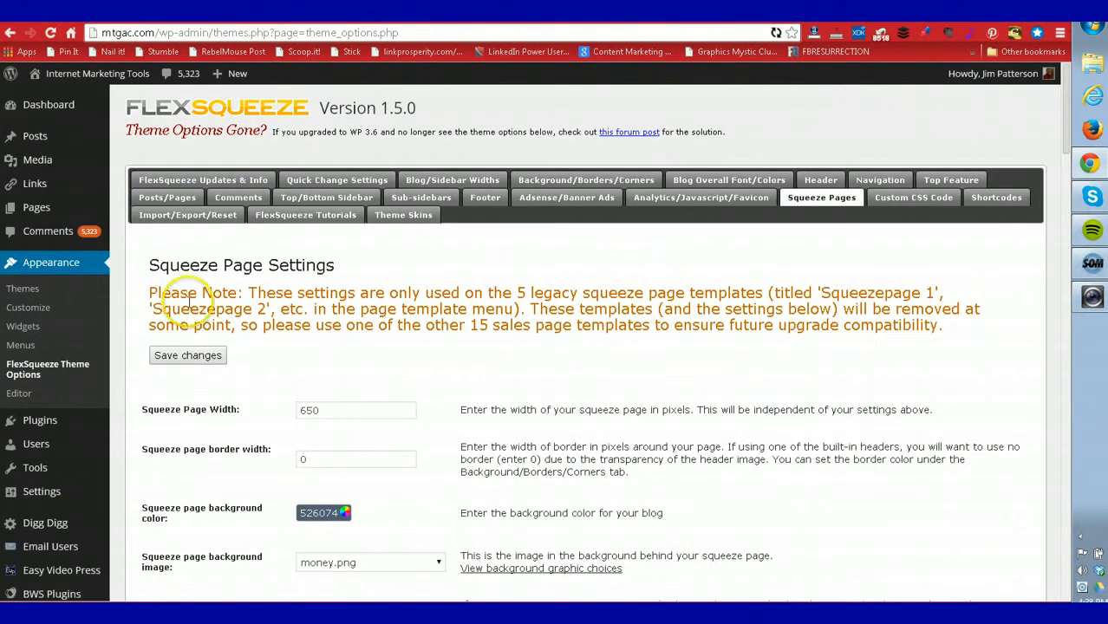
Step: Start a new WordPress page and review the list of page templates, from the numbered sales pages through Squeezepage 5, keeping the default template
mouse_move(32, 215)
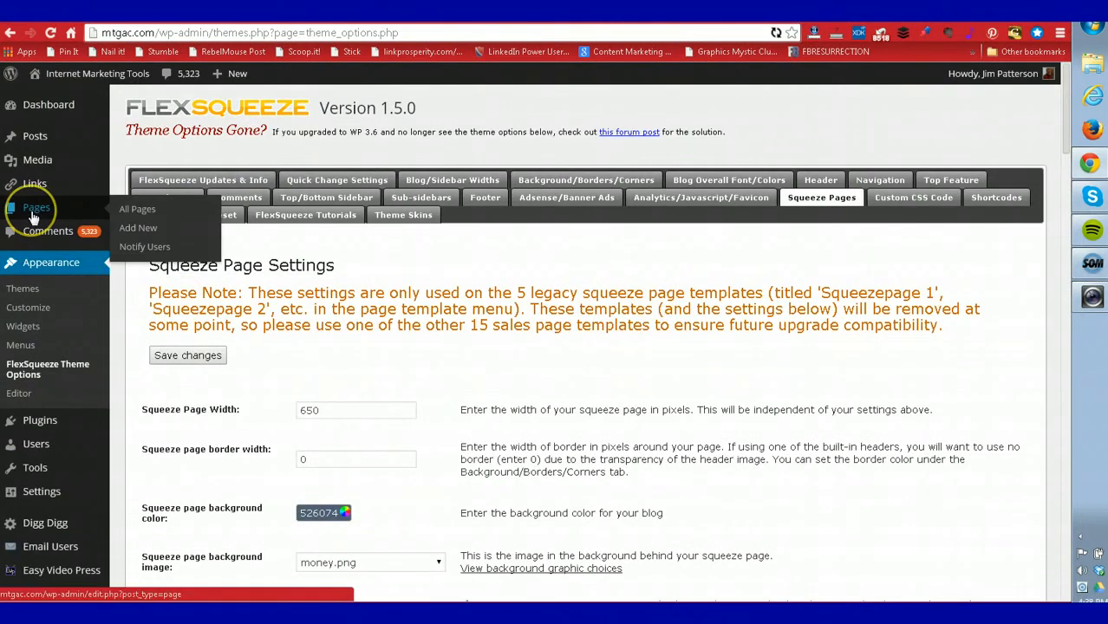
click(134, 232)
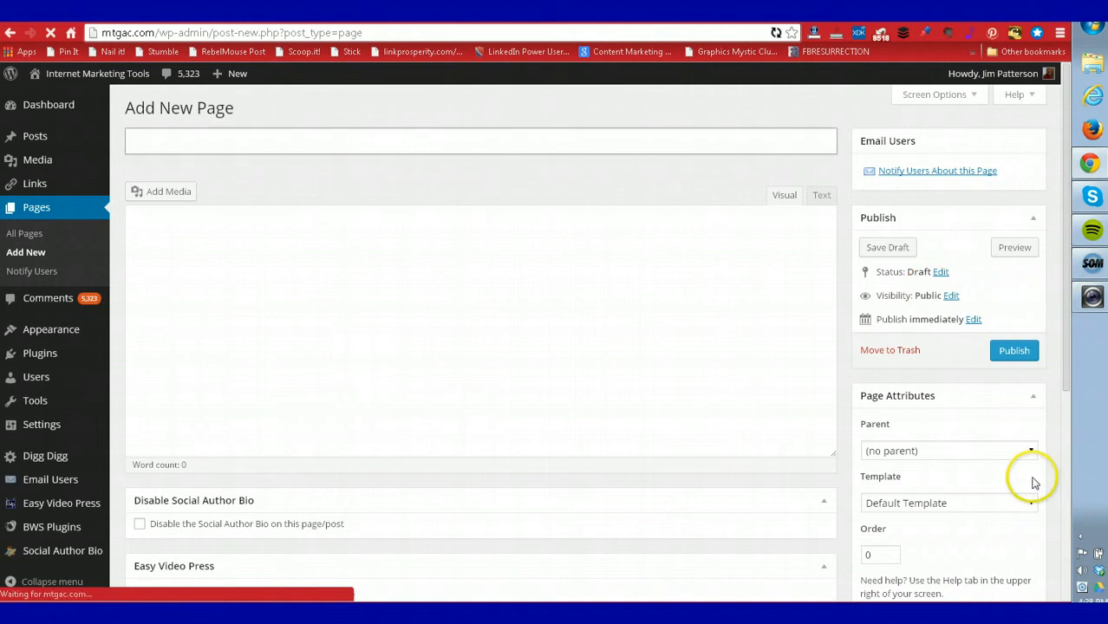
click(1031, 508)
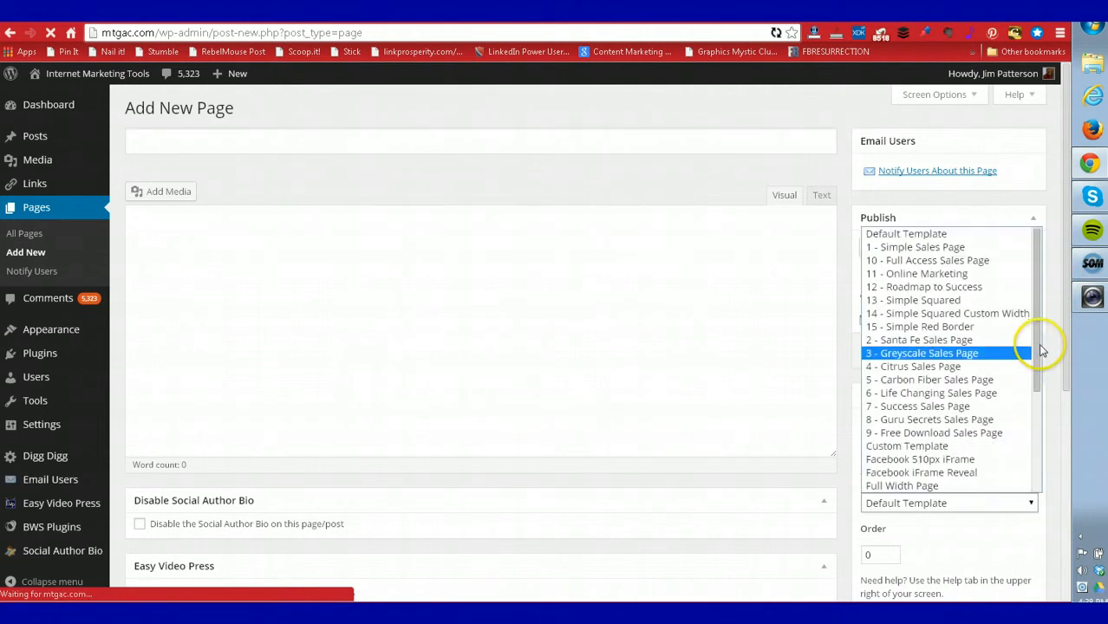
click(1038, 429)
click(1038, 429)
click(1038, 429)
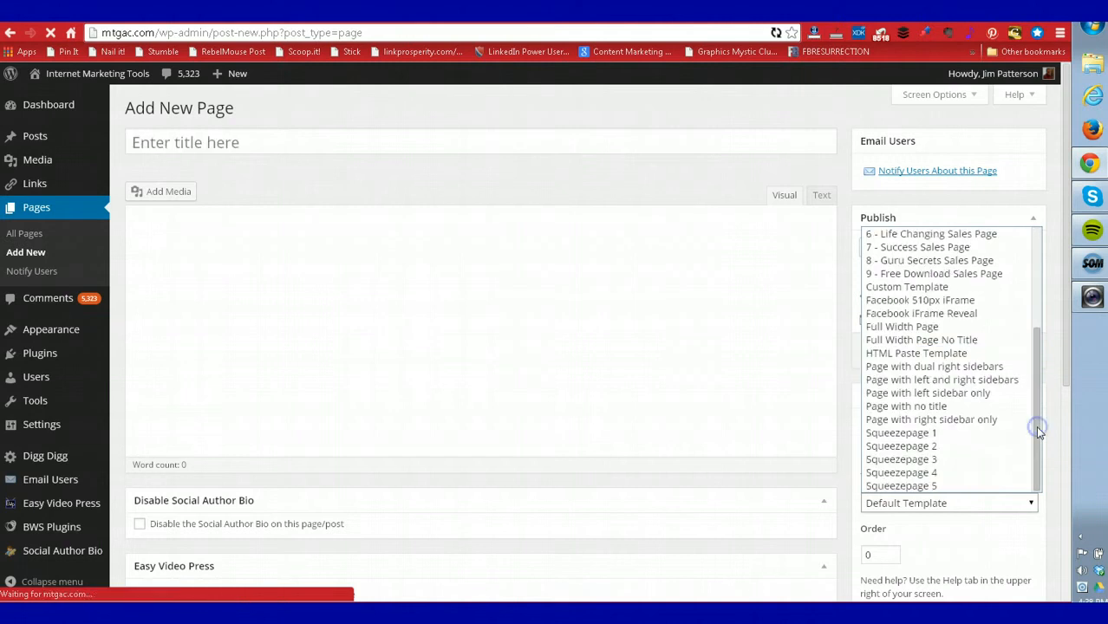
click(1038, 429)
click(1037, 429)
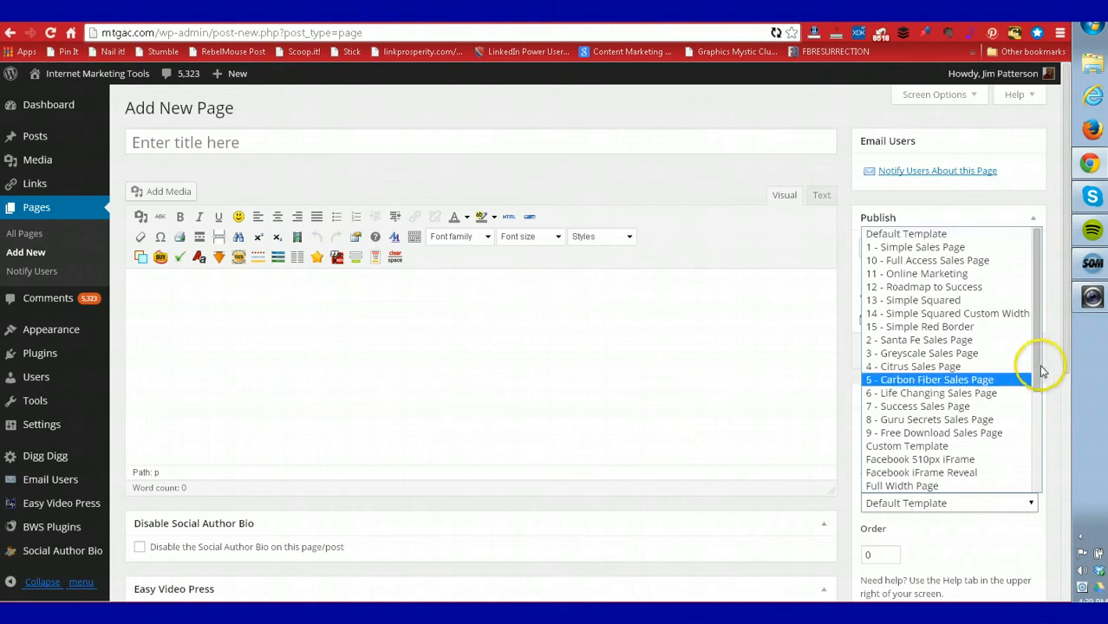
drag(1038, 363, 1033, 505)
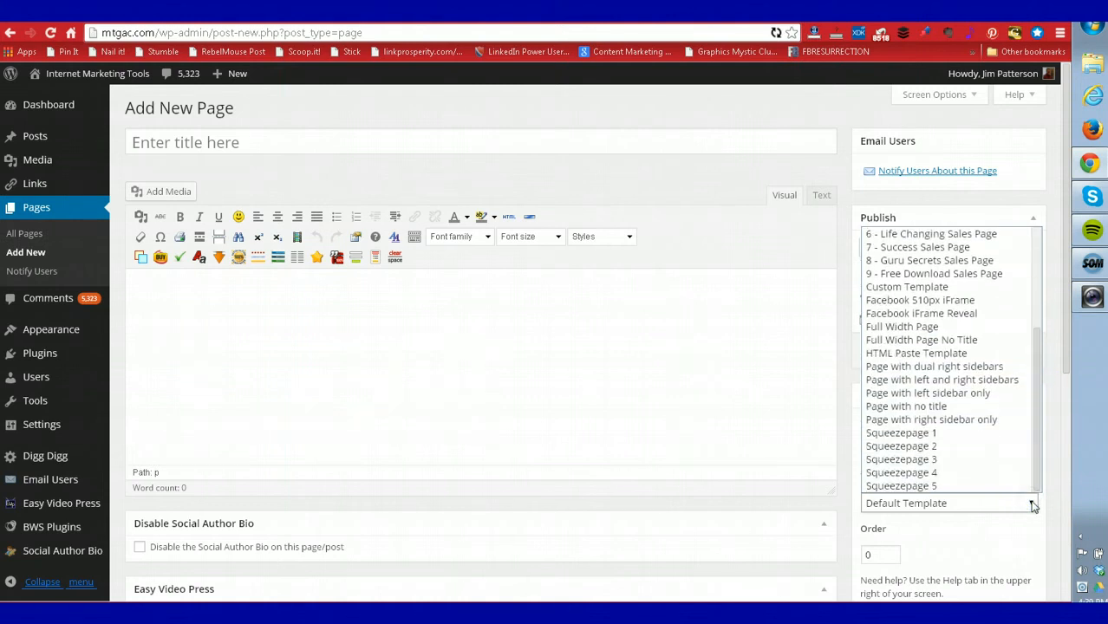
click(679, 190)
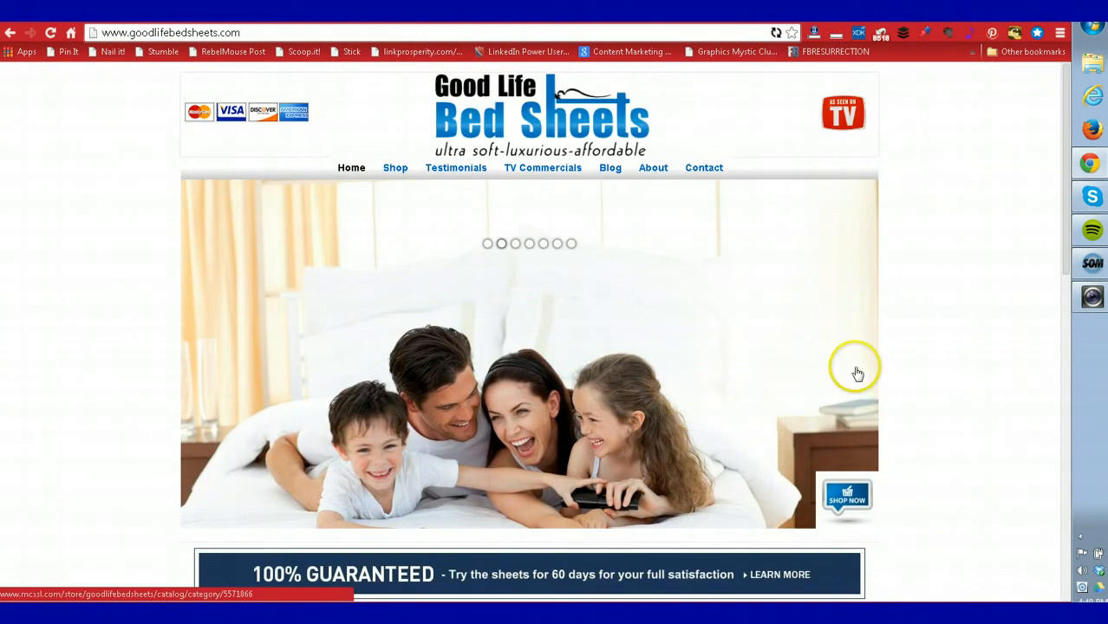
Step: Return to goodlifebedsheets.com and review its home page layout down to the footer and back up to the header
click(922, 343)
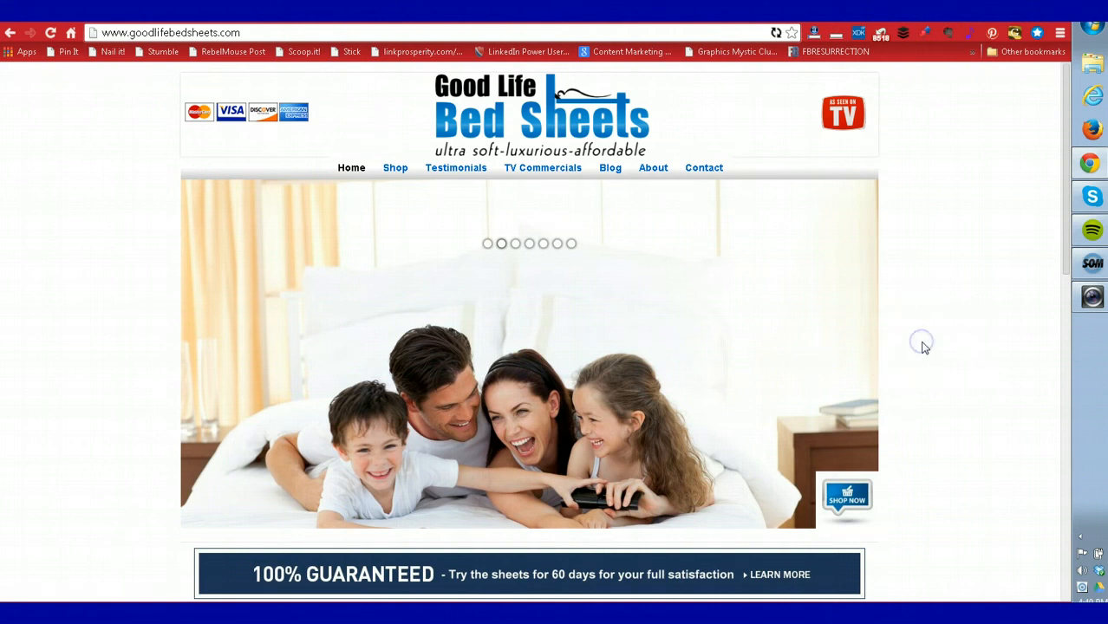
scroll(925, 347, down, 1)
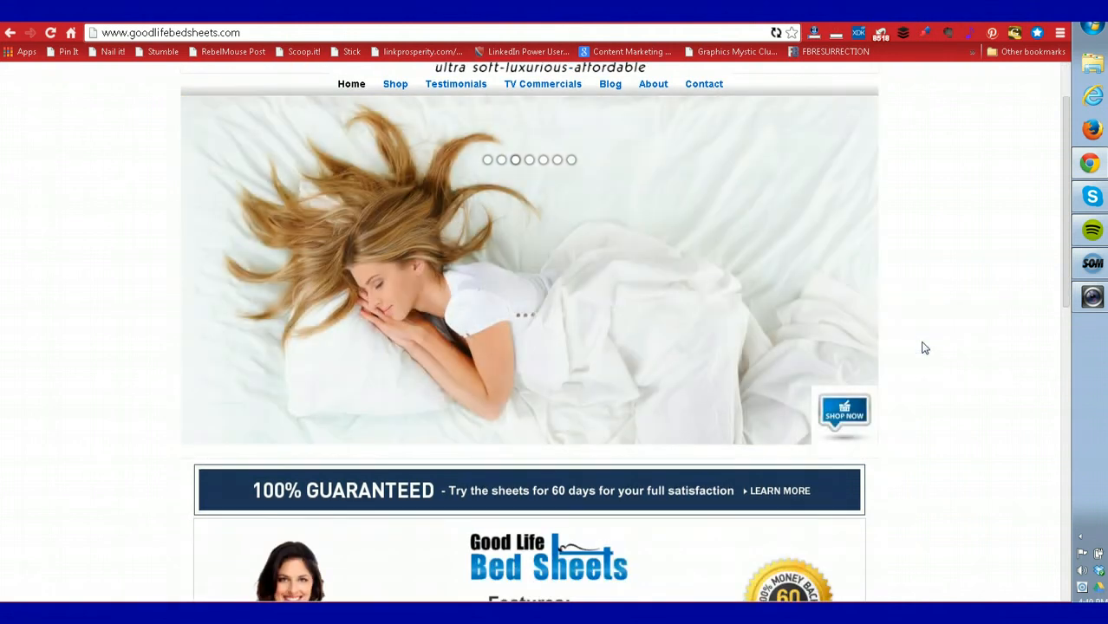
scroll(924, 347, up, 1)
scroll(924, 347, down, 1)
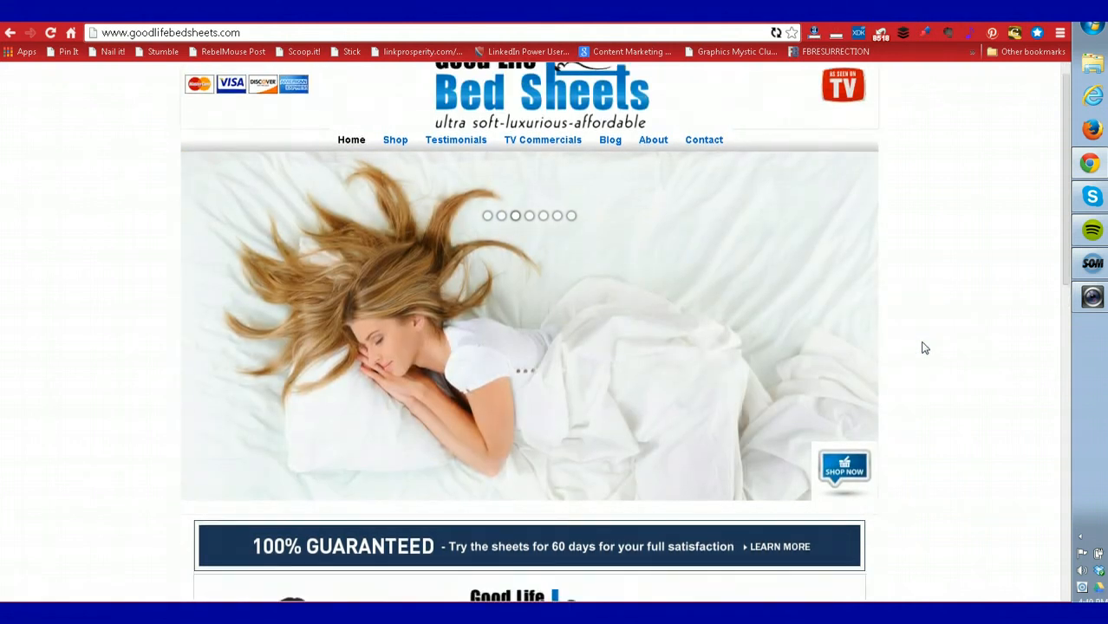
scroll(925, 348, down, 5)
scroll(924, 348, down, 5)
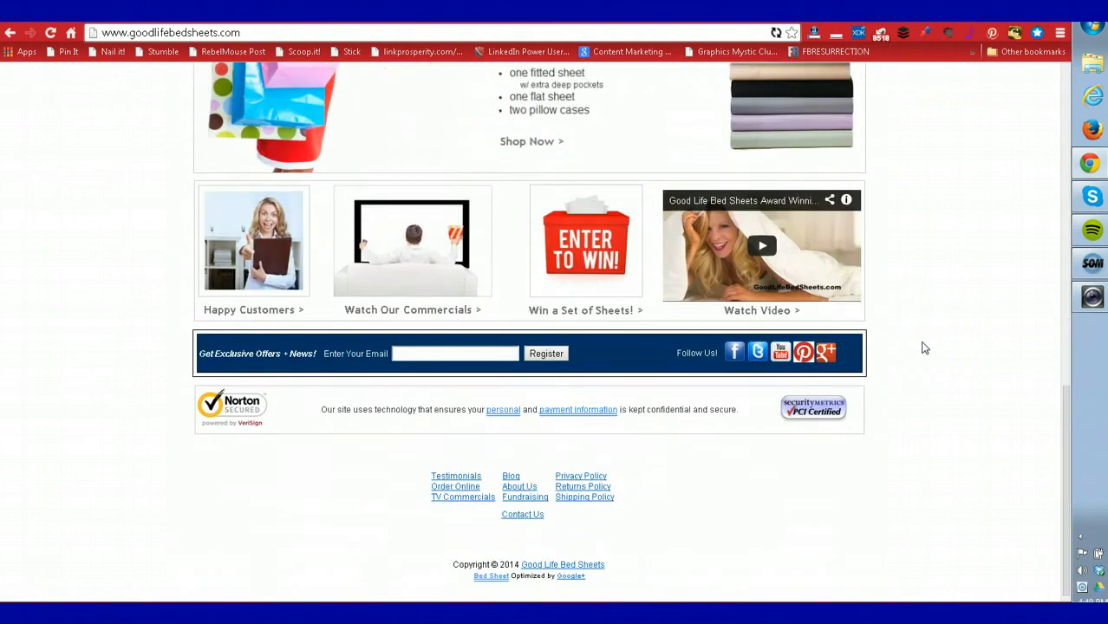
scroll(925, 348, up, 10)
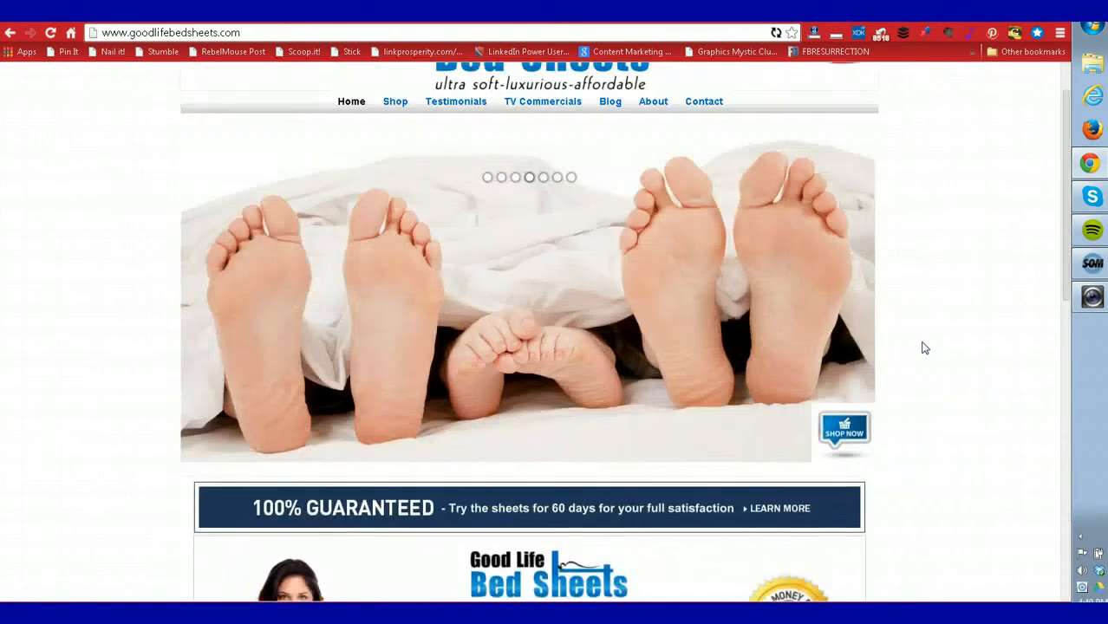
scroll(924, 347, up, 1)
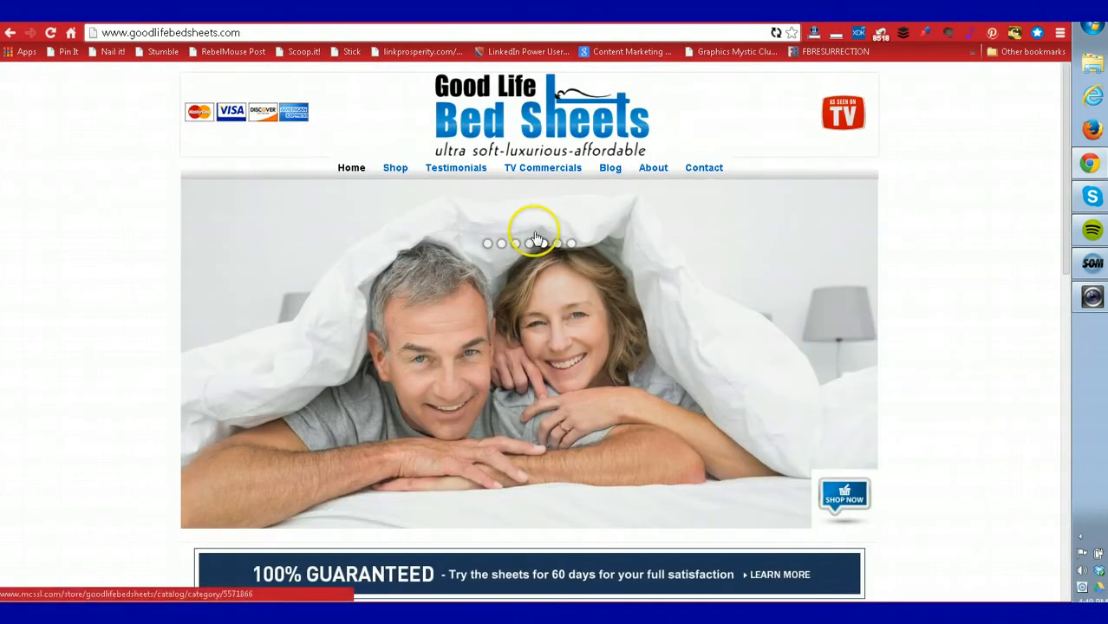